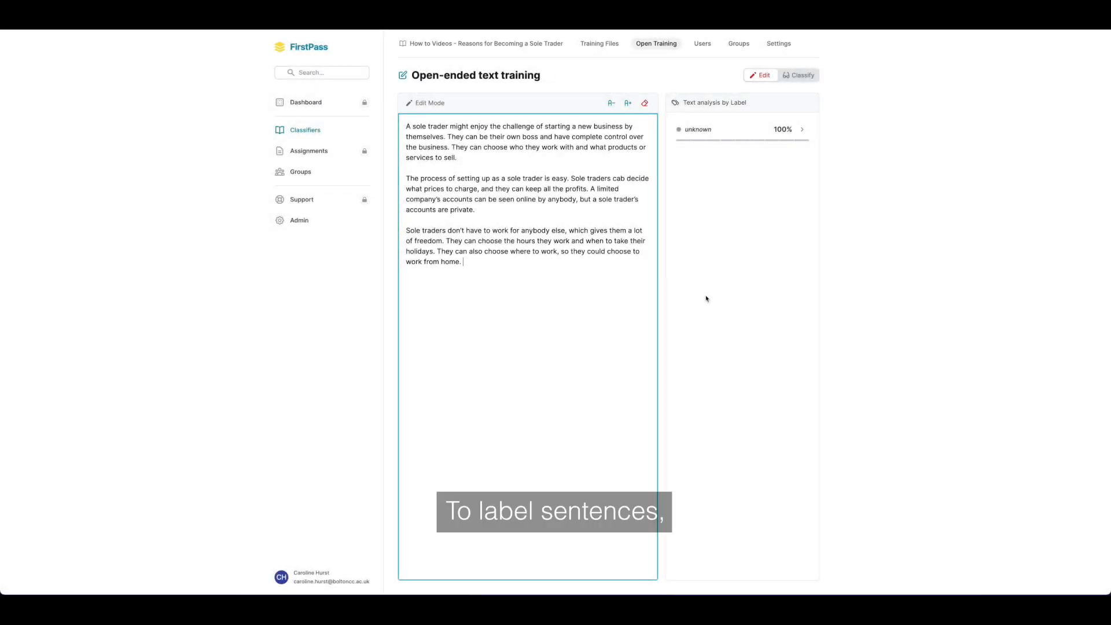
Step: Switch the training text to Classify mode, and try selecting and deselecting its first sentence
{"action": "left_click", "coordinate": [795, 83]}
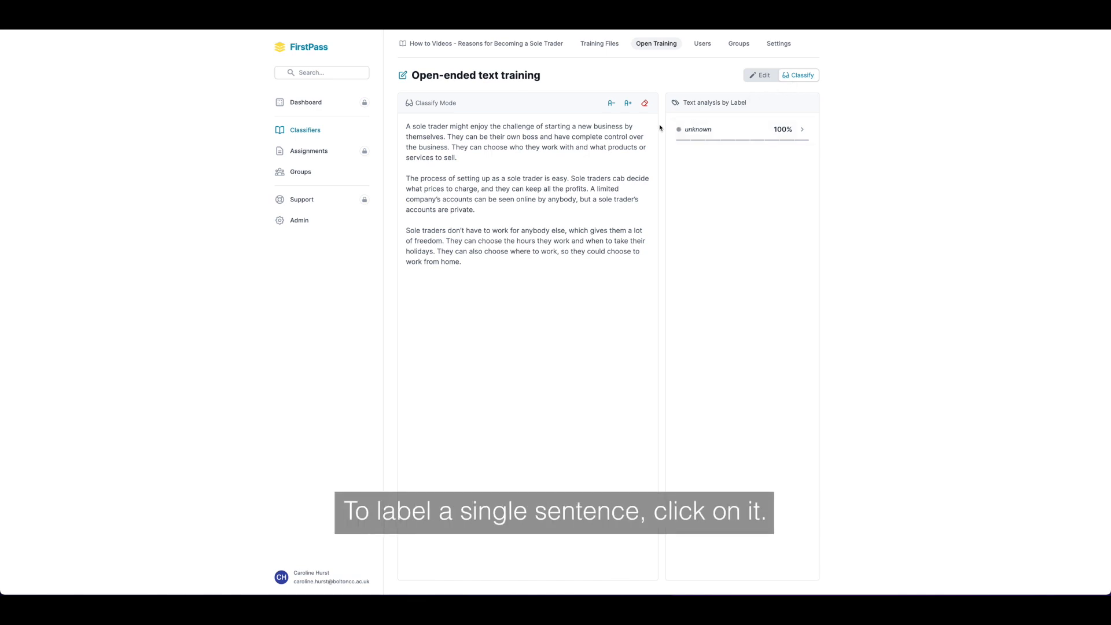
{"action": "left_click", "coordinate": [614, 132]}
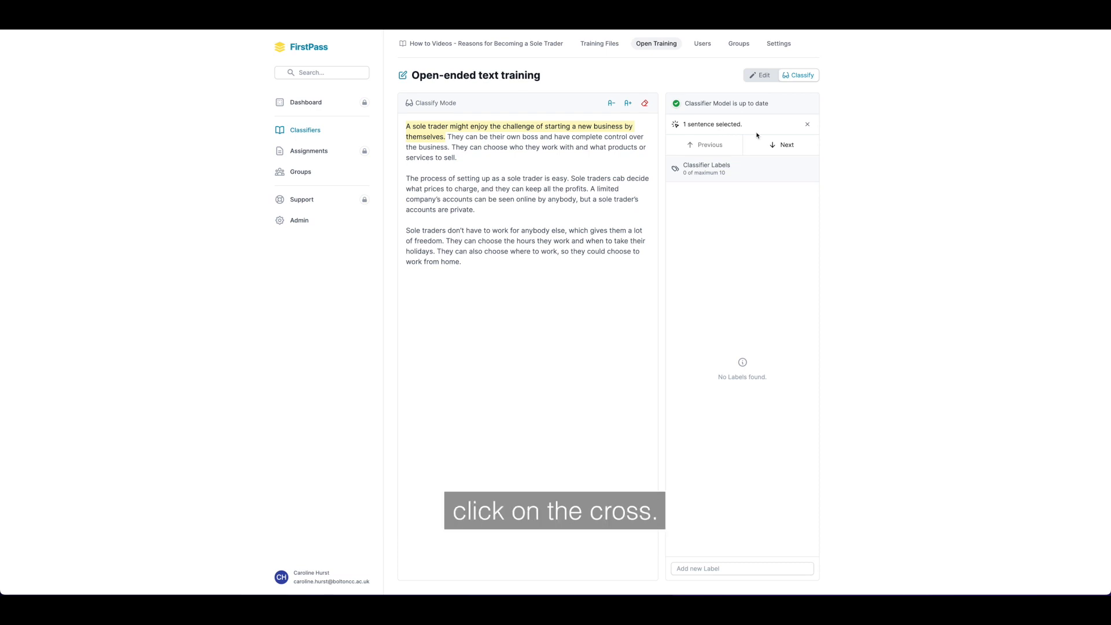
{"action": "left_click", "coordinate": [808, 125]}
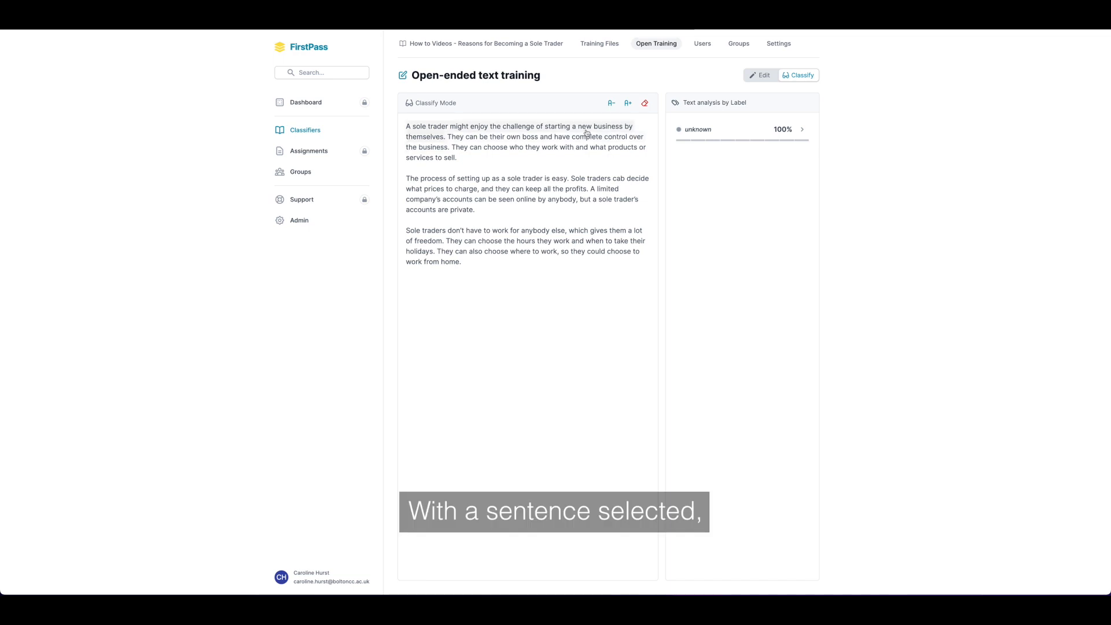
Step: Select the first sentence of the text and add two classifier labels, Challenge and Satisfaction
{"action": "left_click", "coordinate": [586, 133]}
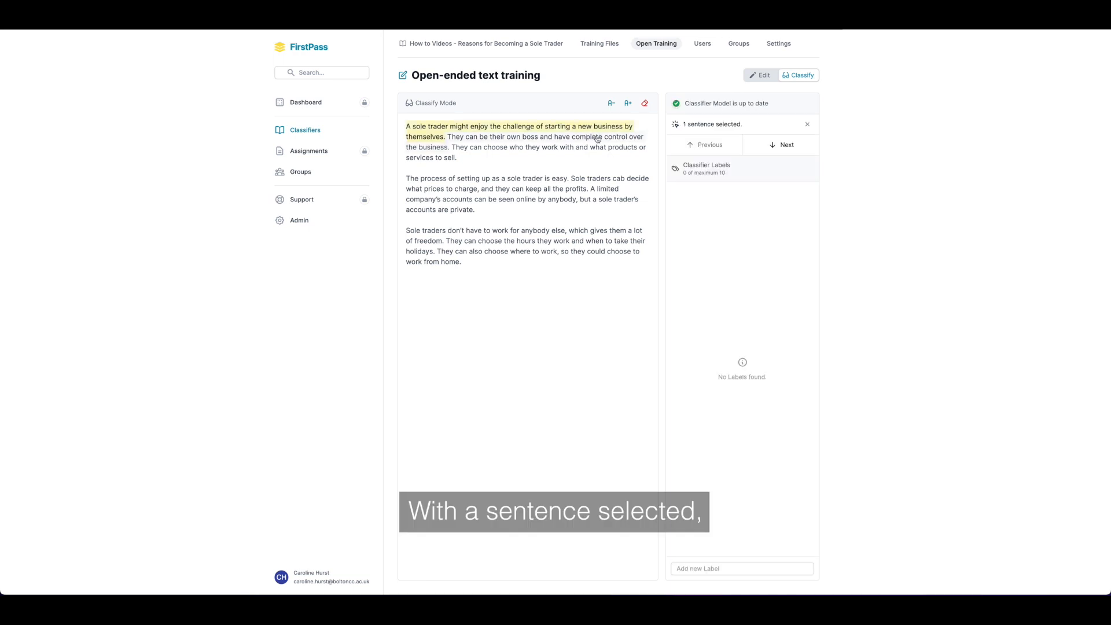
{"action": "left_click", "coordinate": [686, 568]}
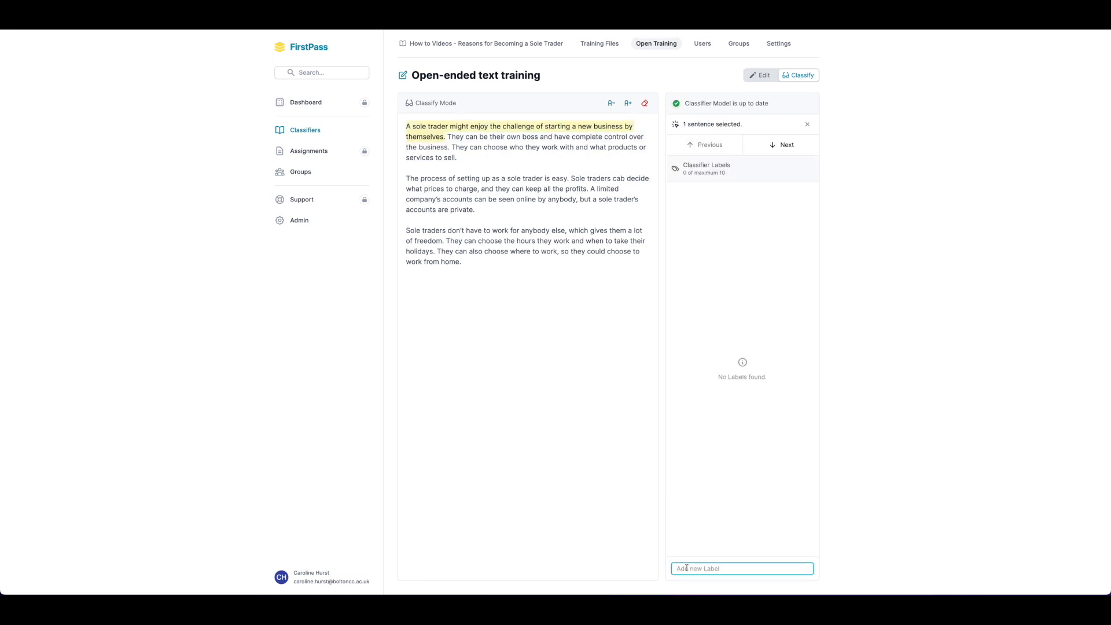
{"action": "type", "text": "Challenge"}
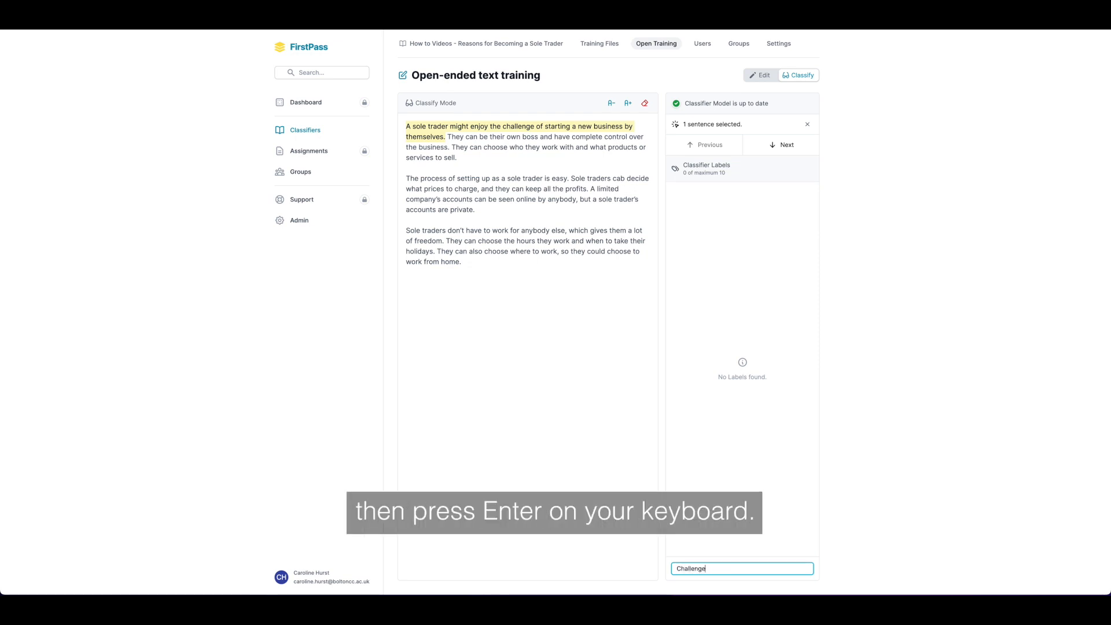
{"action": "key", "text": "Return"}
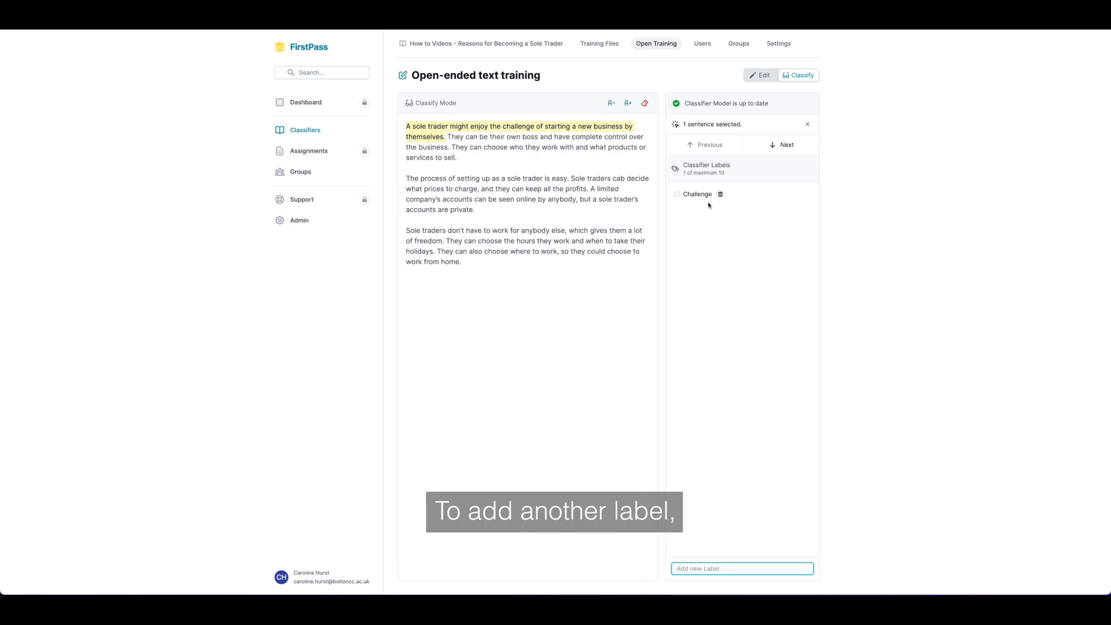
{"action": "type", "text": "Sat"}
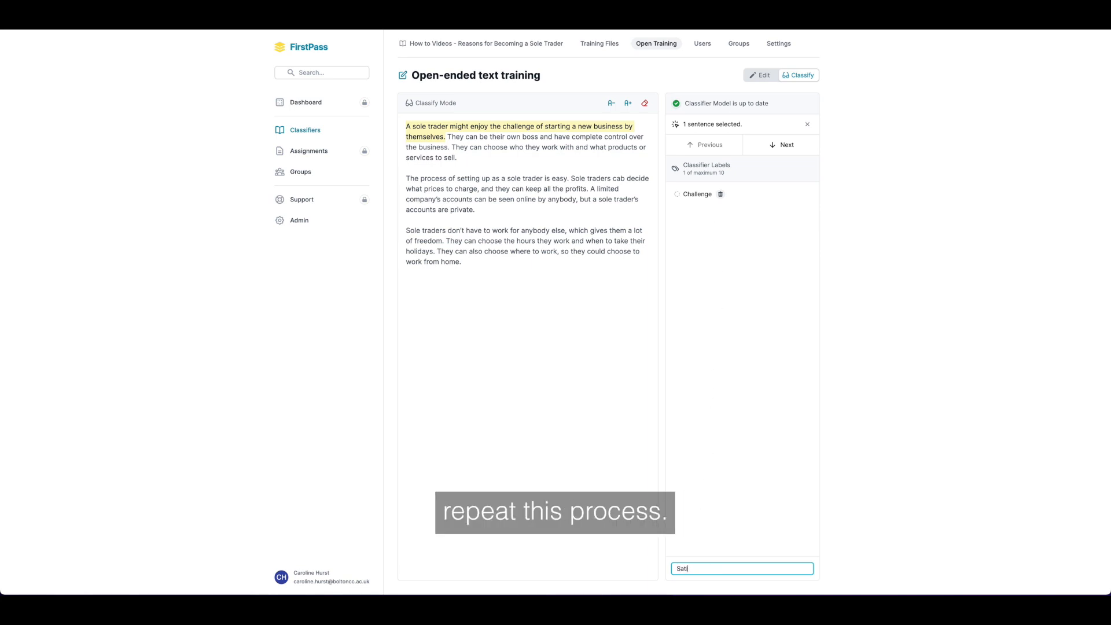
{"action": "type", "text": "isfaction"}
{"action": "key", "text": "Return"}
Step: Add a Profits label and delete it from the classifier labels
{"action": "type", "text": "Profits"}
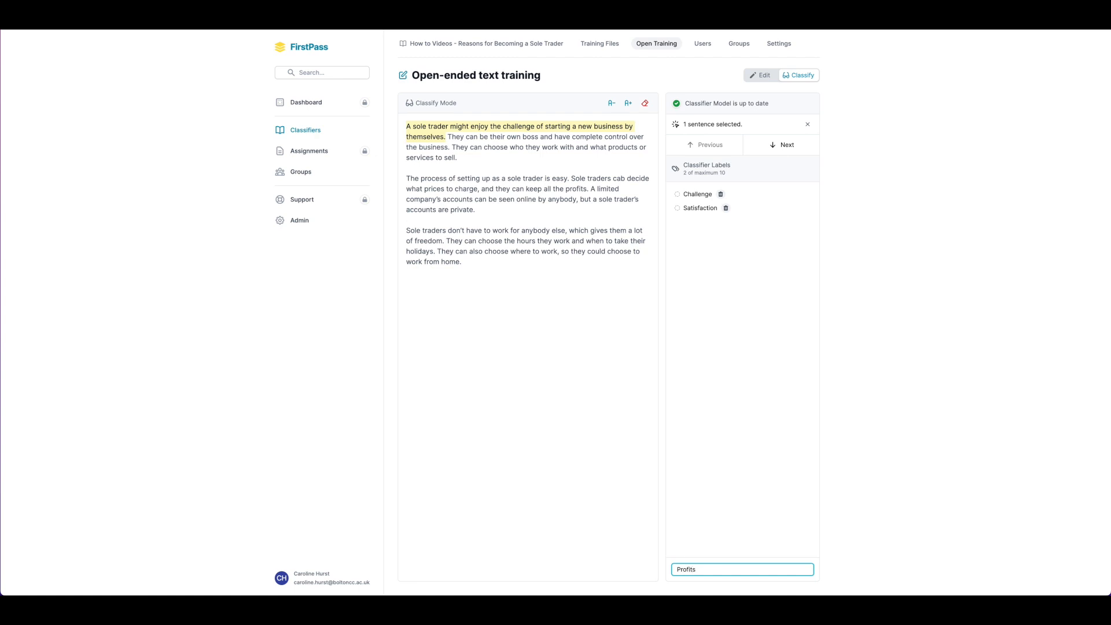
{"action": "key", "text": "Return"}
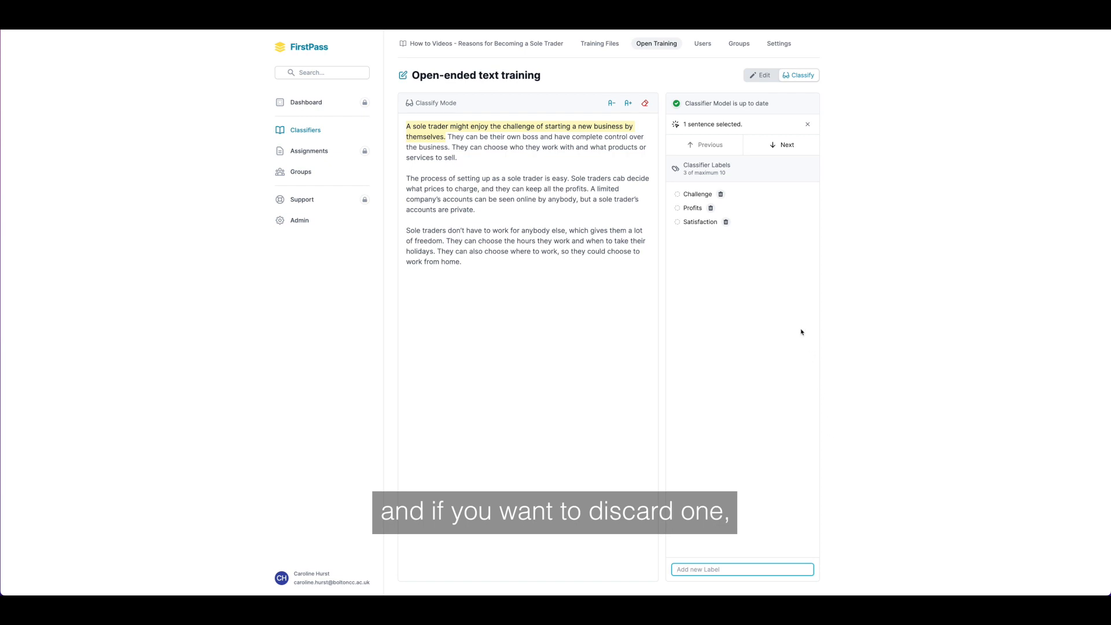
{"action": "left_click", "coordinate": [711, 210]}
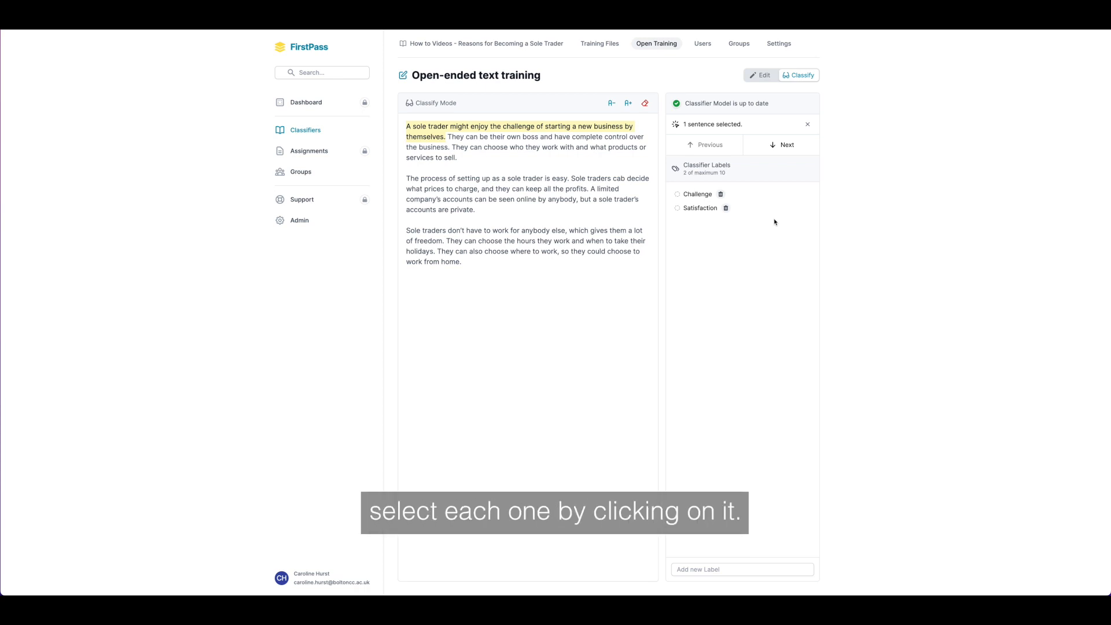
Step: Supervise the first sentence with the Challenge and Satisfaction labels, and open the classifier's training files
{"action": "left_click", "coordinate": [700, 195]}
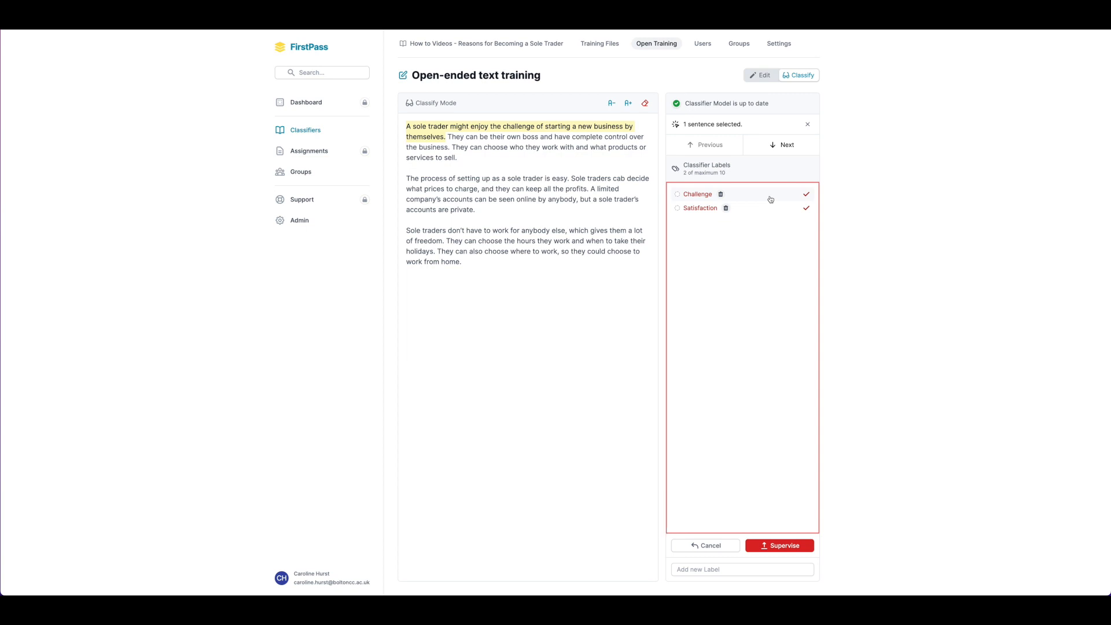
{"action": "left_click", "coordinate": [803, 544]}
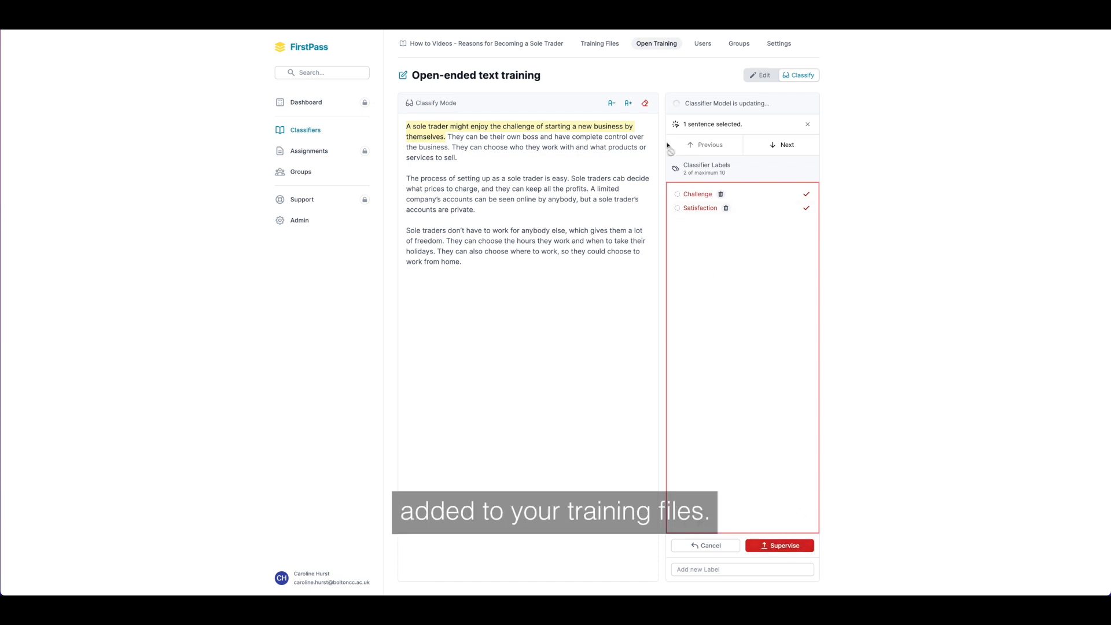
{"action": "left_click", "coordinate": [606, 47]}
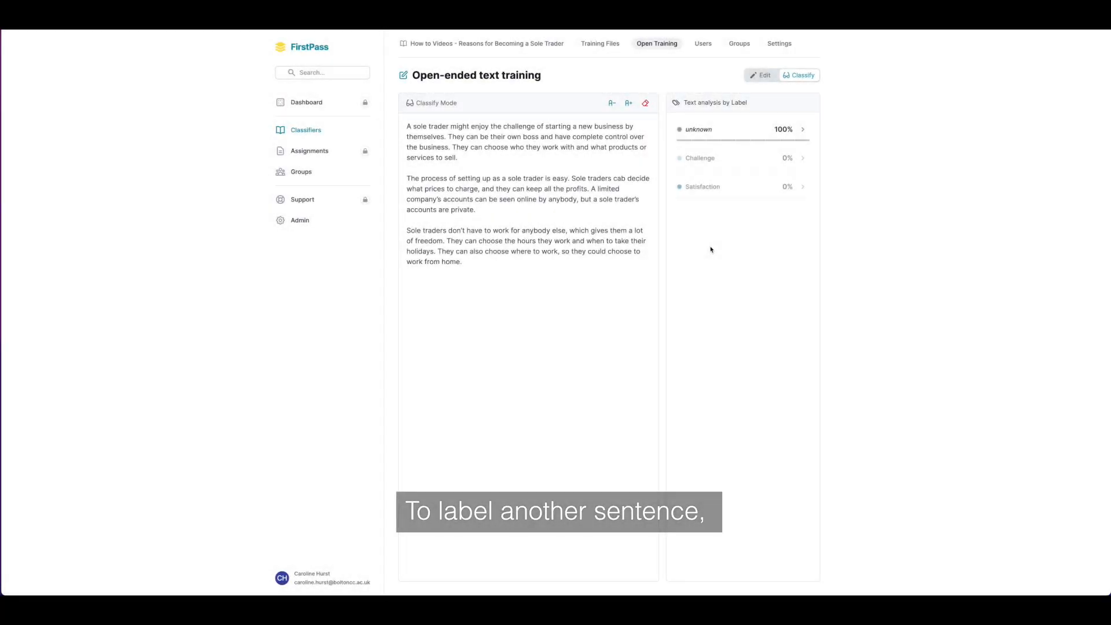
Step: Select the second sentence, "They can be their own boss...", and move to the following sentence and back
{"action": "left_click", "coordinate": [635, 140]}
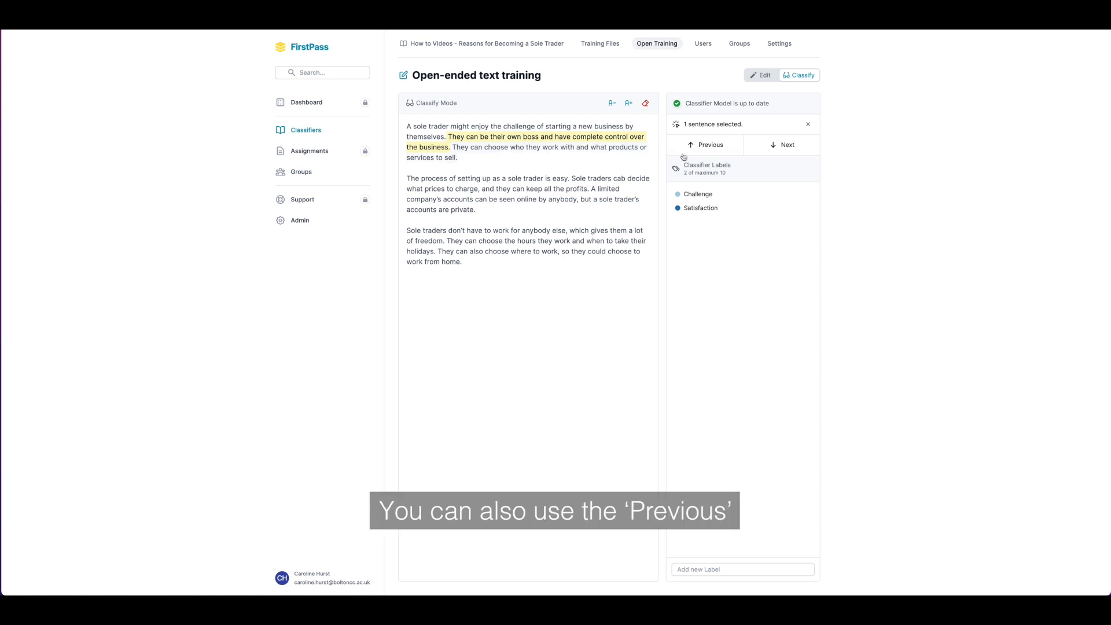
{"action": "left_click", "coordinate": [806, 150]}
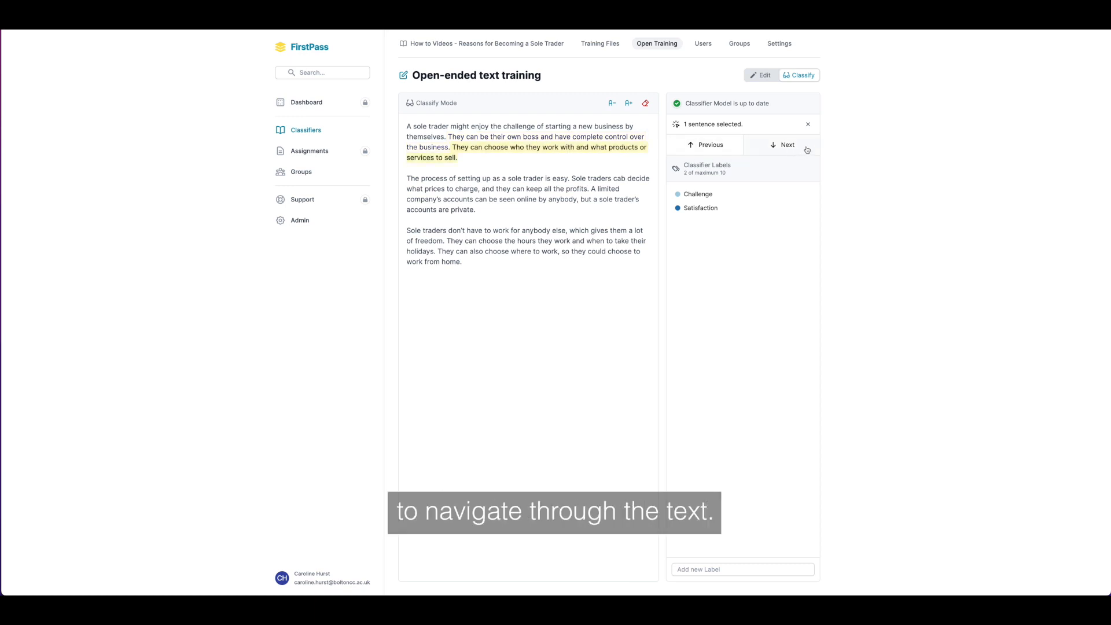
{"action": "left_click", "coordinate": [712, 151]}
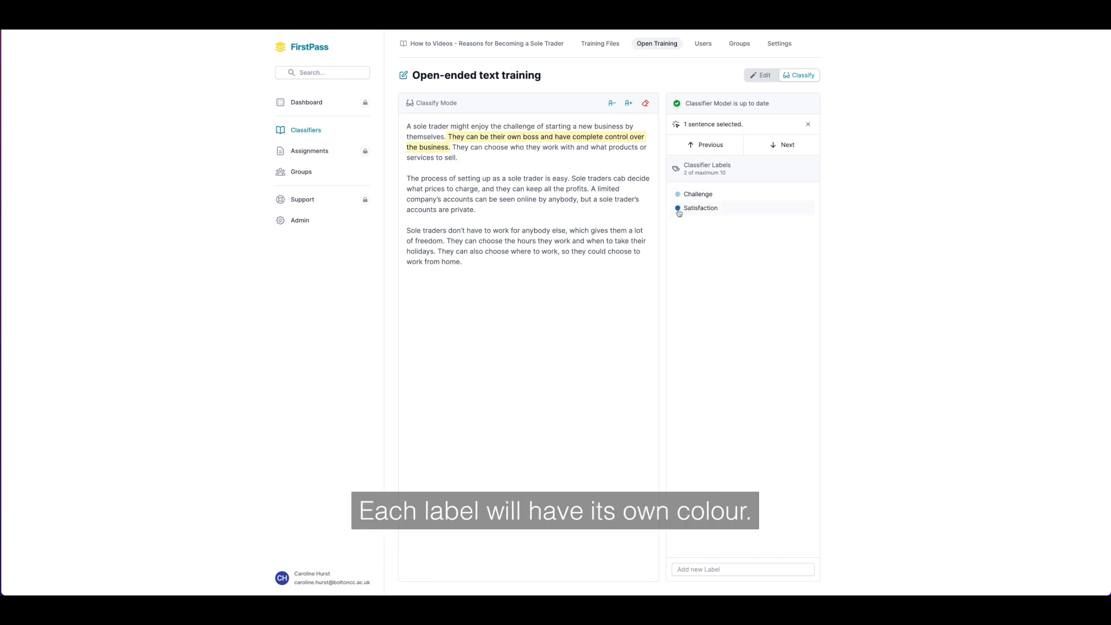
Step: Try marking the second sentence with Challenge and Satisfaction, and deselect both labels
{"action": "left_click", "coordinate": [751, 195]}
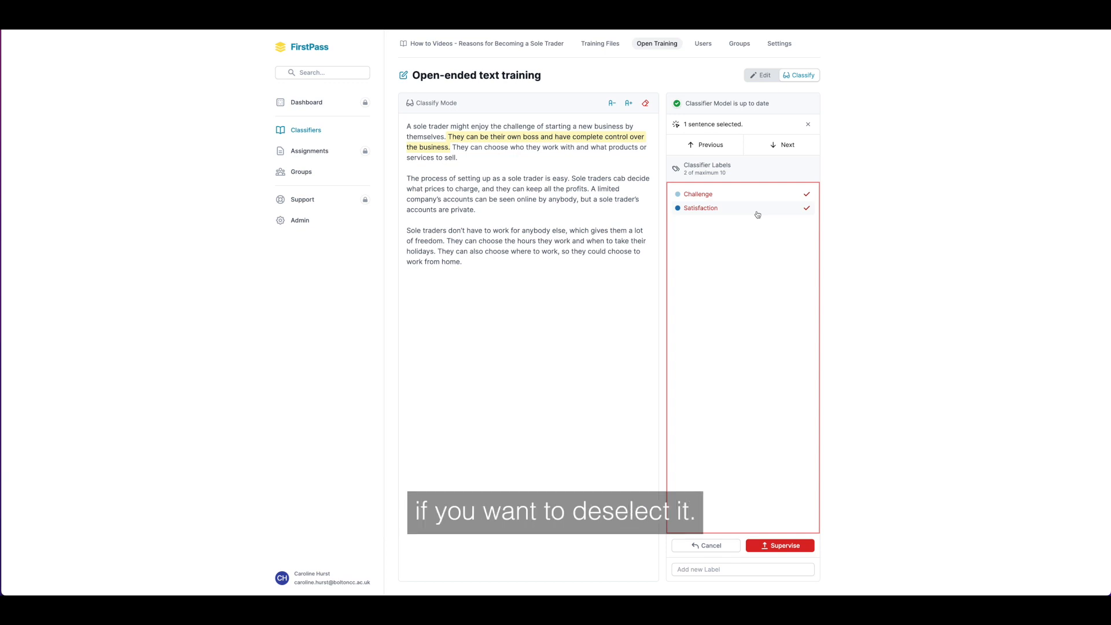
{"action": "left_click", "coordinate": [756, 198]}
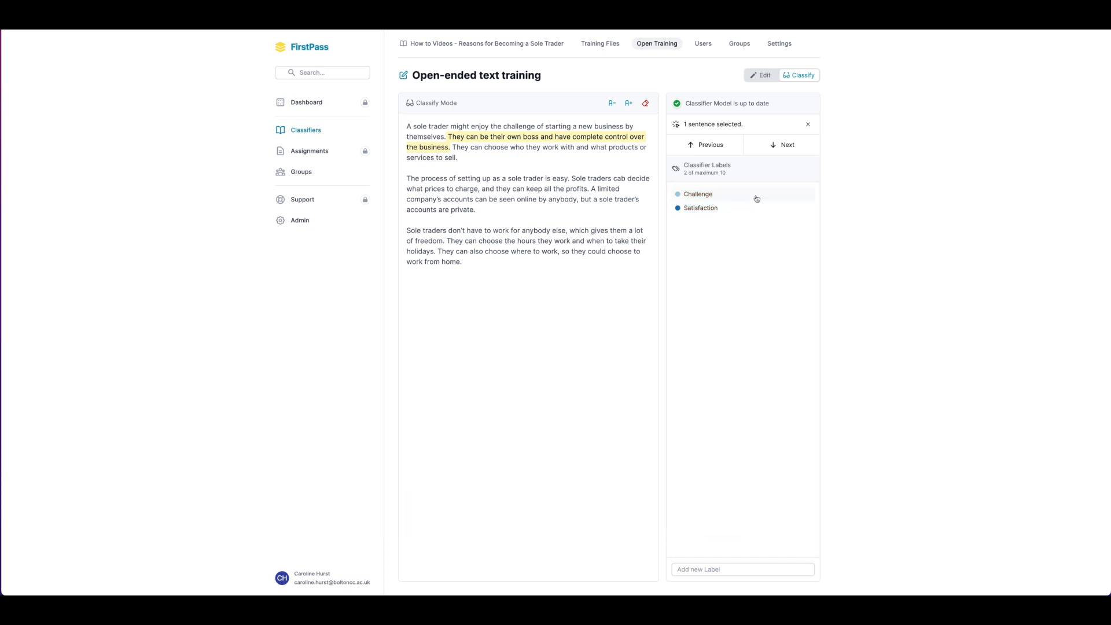
Step: Add an Independence label, supervise the second sentence with it, and clear the sentence selection
{"action": "left_click", "coordinate": [711, 571]}
{"action": "type", "text": "Inde"}
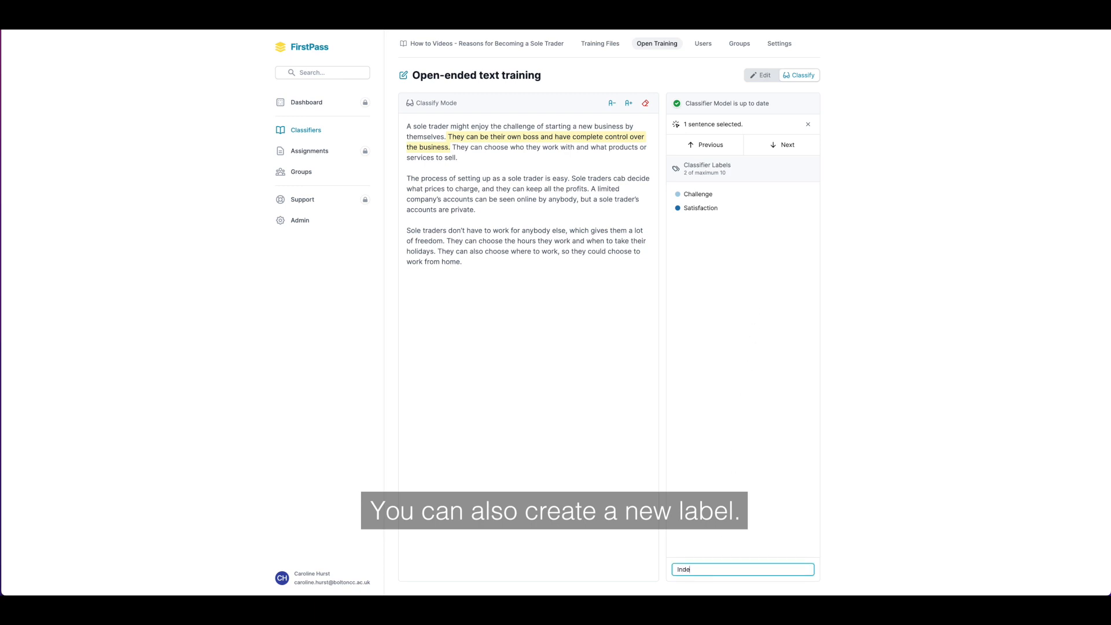
{"action": "type", "text": "pendence"}
{"action": "key", "text": "Return"}
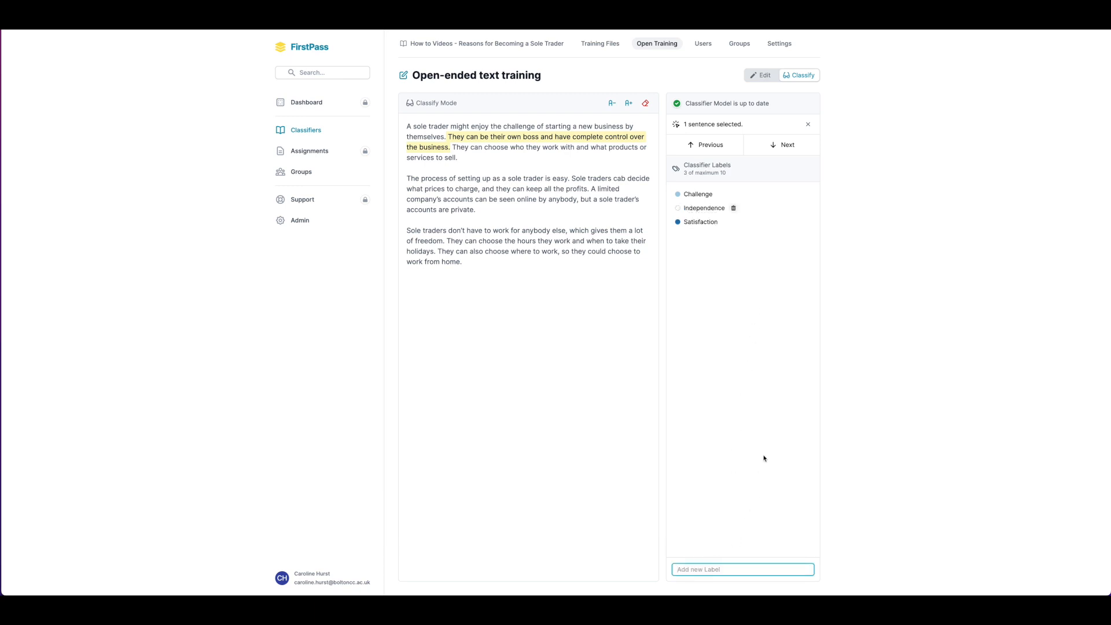
{"action": "left_click", "coordinate": [716, 209]}
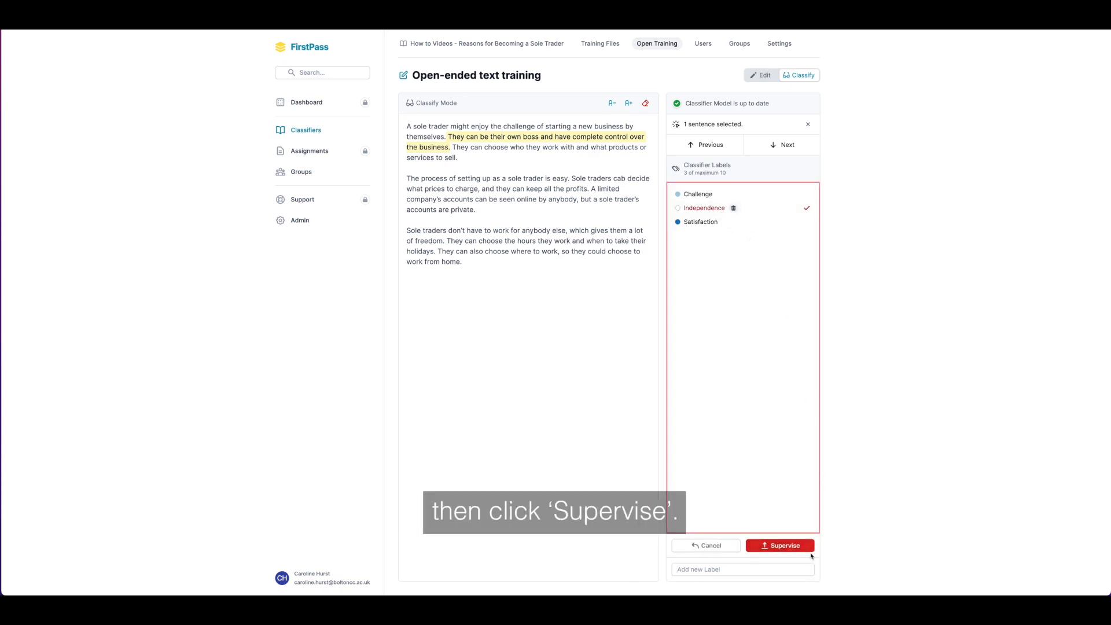
{"action": "left_click", "coordinate": [811, 550]}
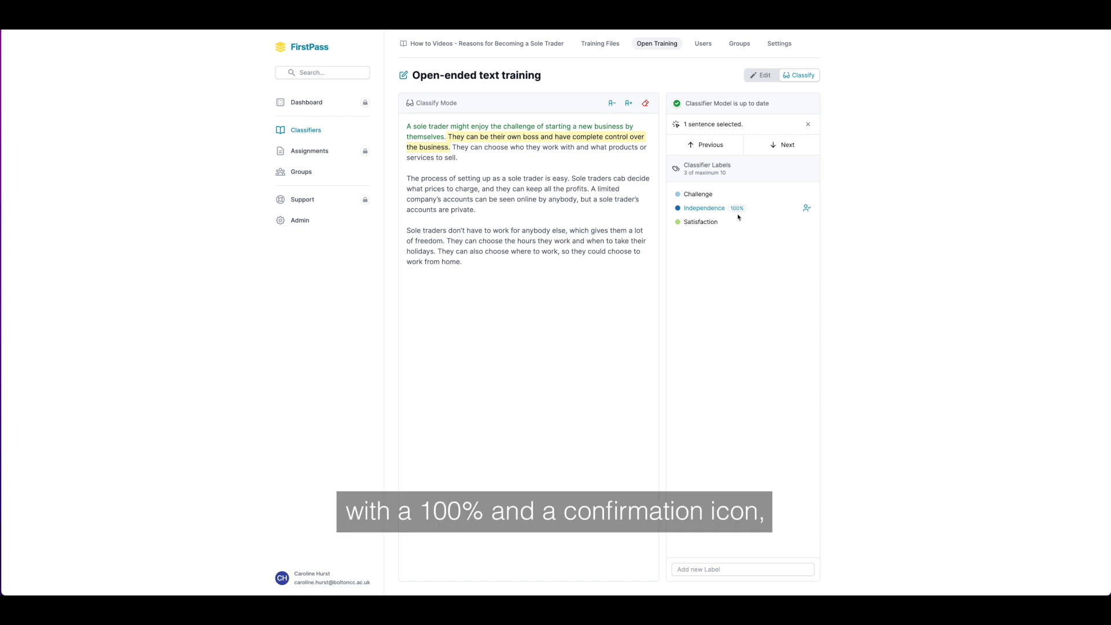
{"action": "left_click", "coordinate": [808, 125]}
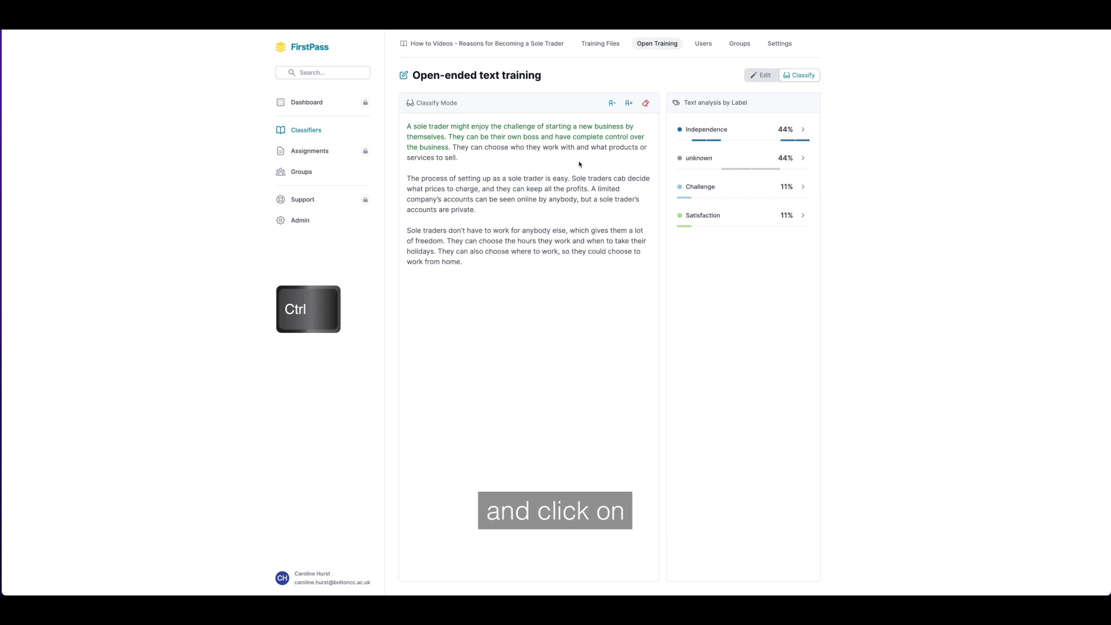
Step: Supervise "They can choose who they work with..." and "Sole traders don't have to work for anybody else..." together as Independence
{"action": "left_click", "coordinate": [571, 149], "text": "ctrl"}
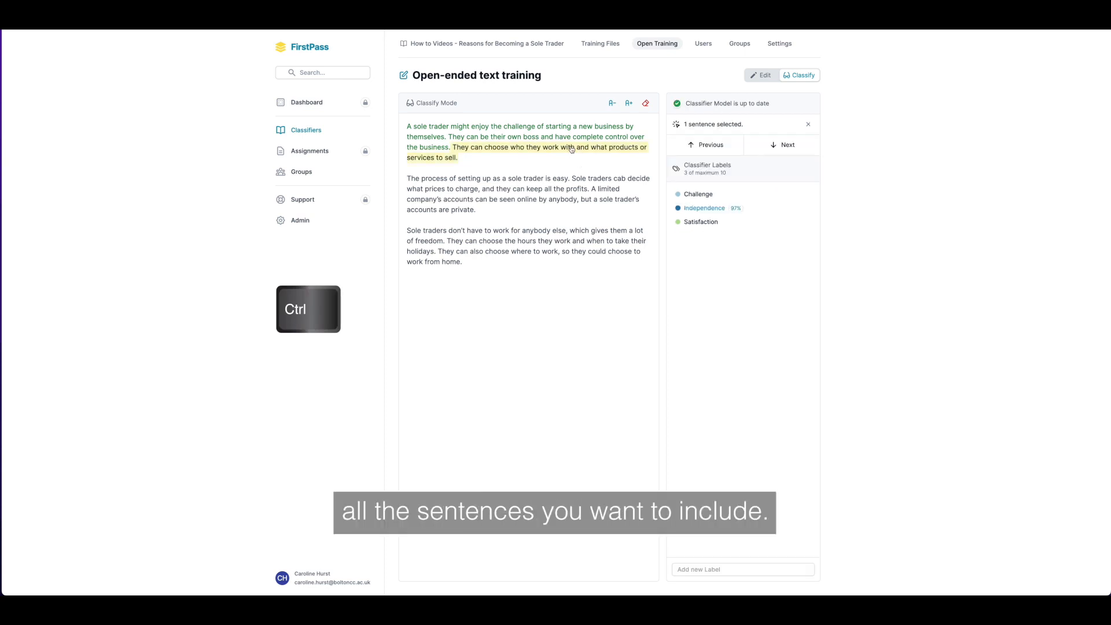
{"action": "left_click", "coordinate": [607, 232], "text": "ctrl"}
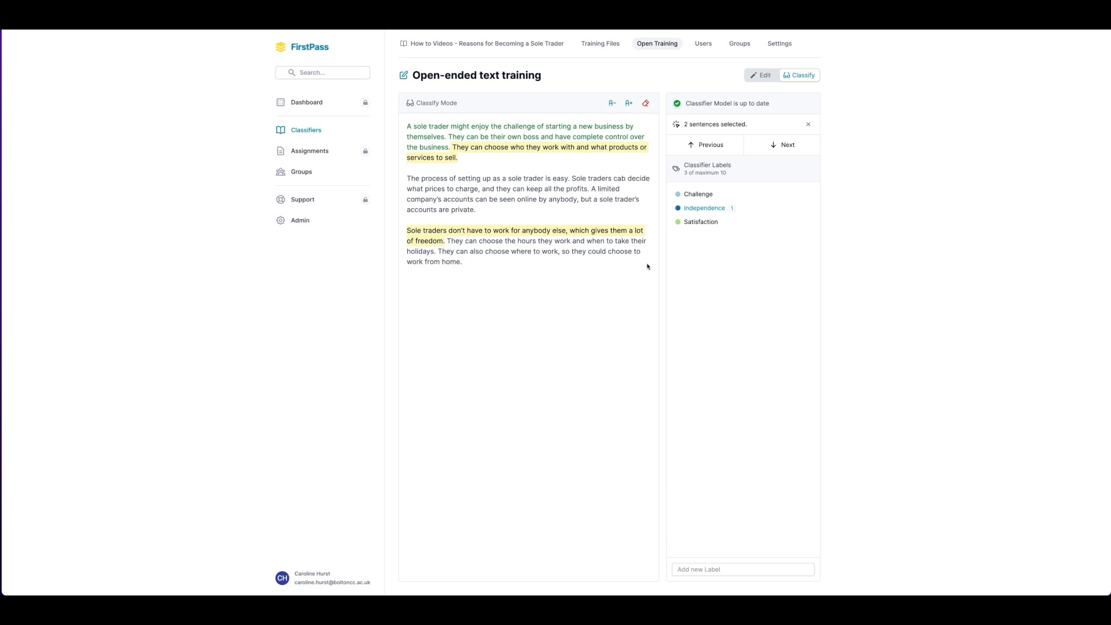
{"action": "left_click", "coordinate": [724, 210]}
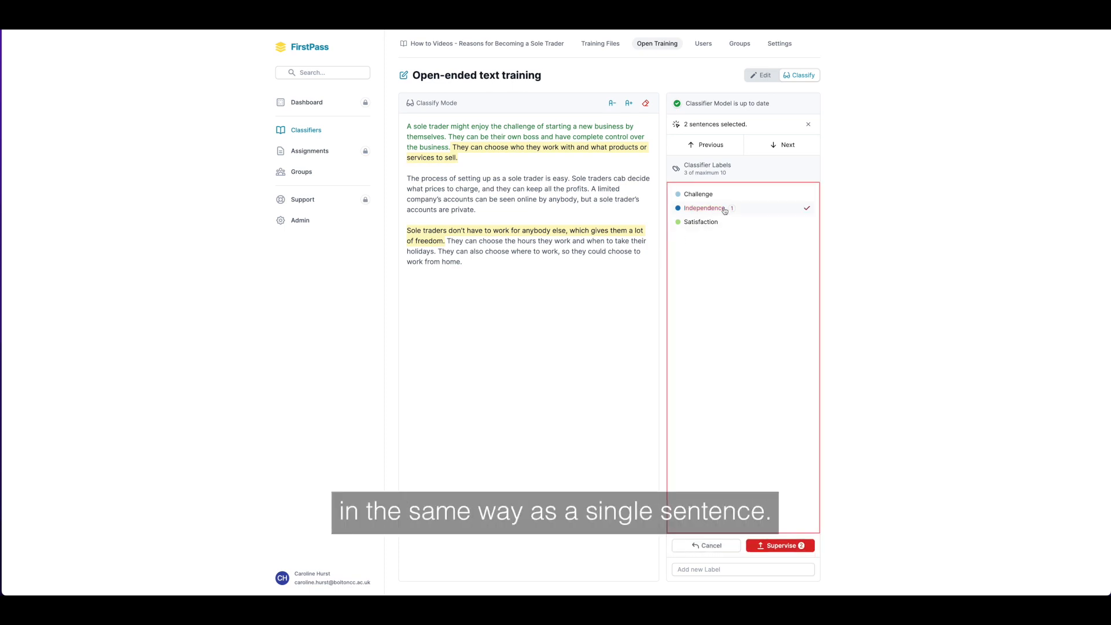
{"action": "left_click", "coordinate": [808, 548]}
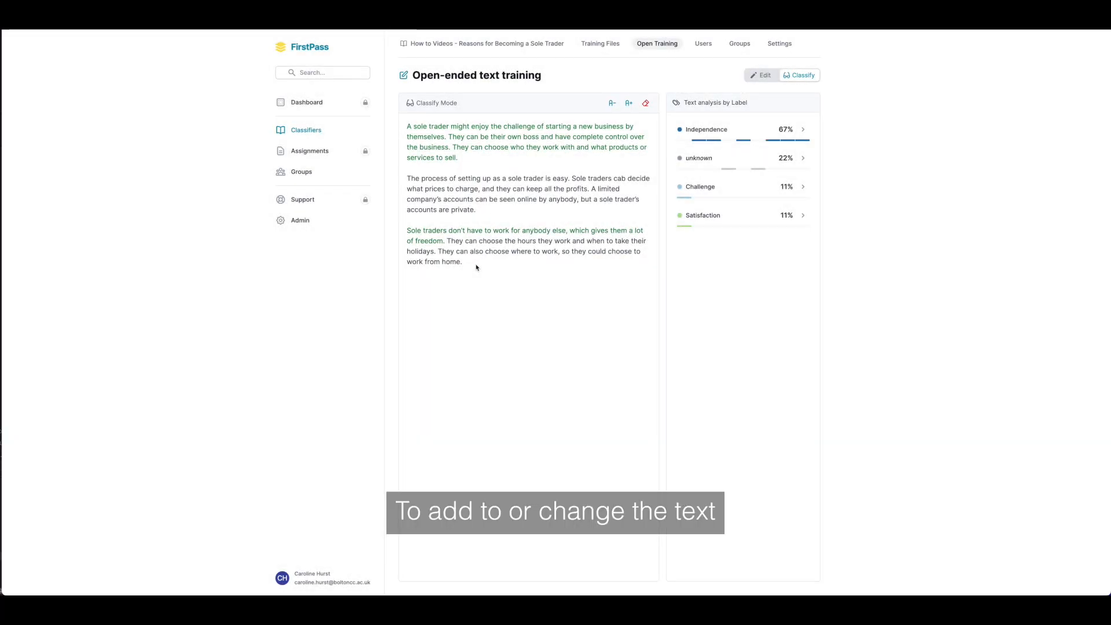
Step: Delete the whole training text in Edit mode and open the classifier's training files
{"action": "left_click", "coordinate": [759, 81]}
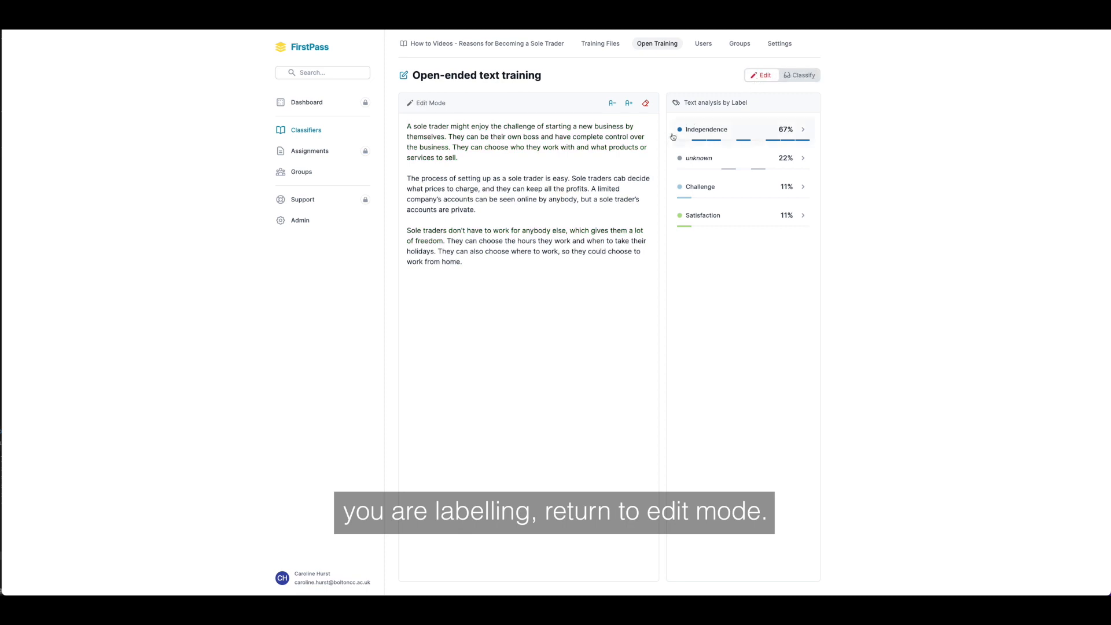
{"action": "left_click_drag", "start_coordinate": [476, 265], "coordinate": [395, 120]}
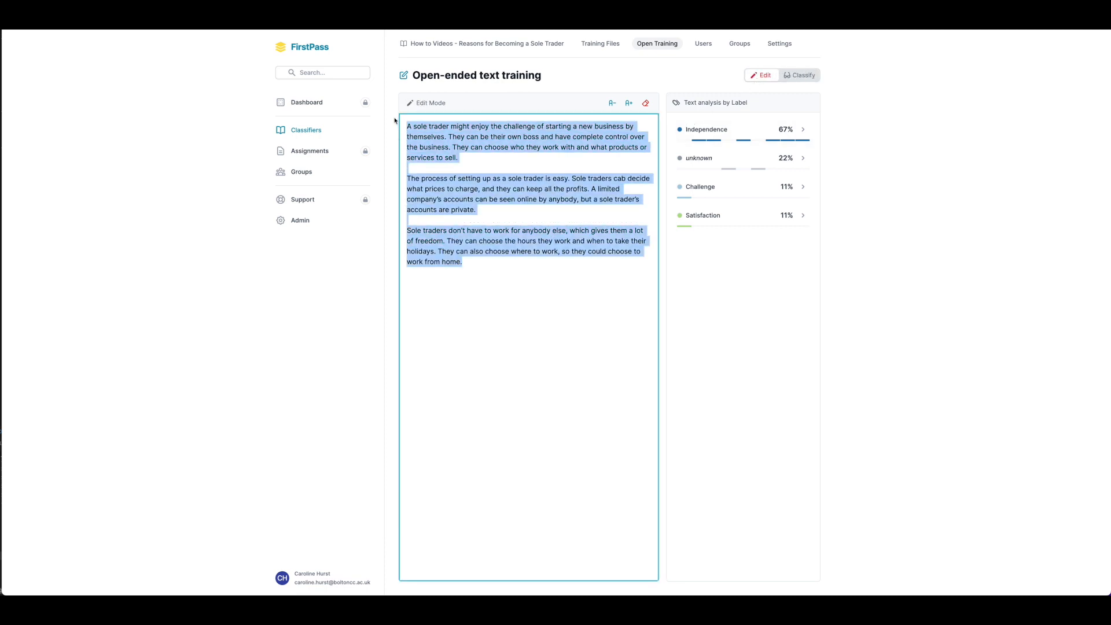
{"action": "key", "text": "BackSpace"}
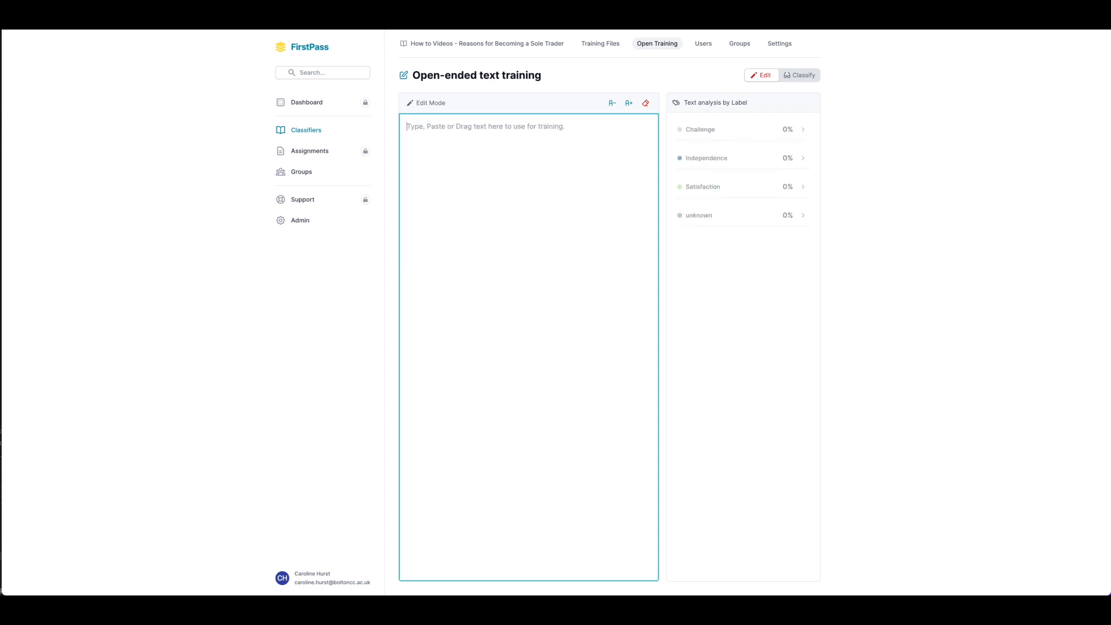
{"action": "left_click", "coordinate": [599, 45]}
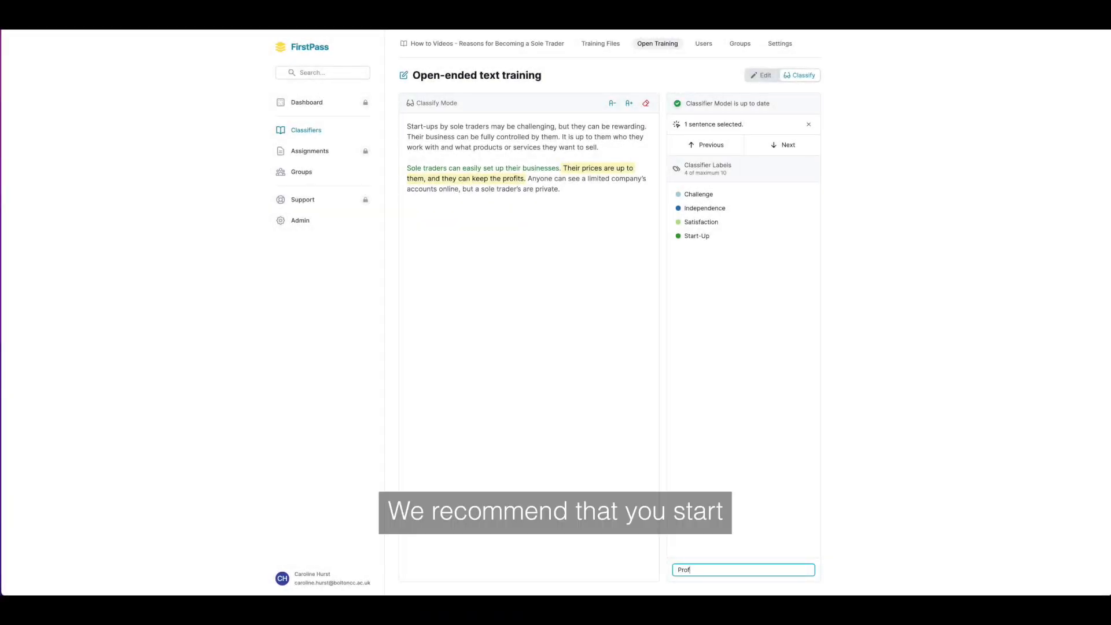
Step: Add a Profits label and supervise the sentence "Their prices are up to them..." with Independence and Profits
{"action": "key", "text": "Return"}
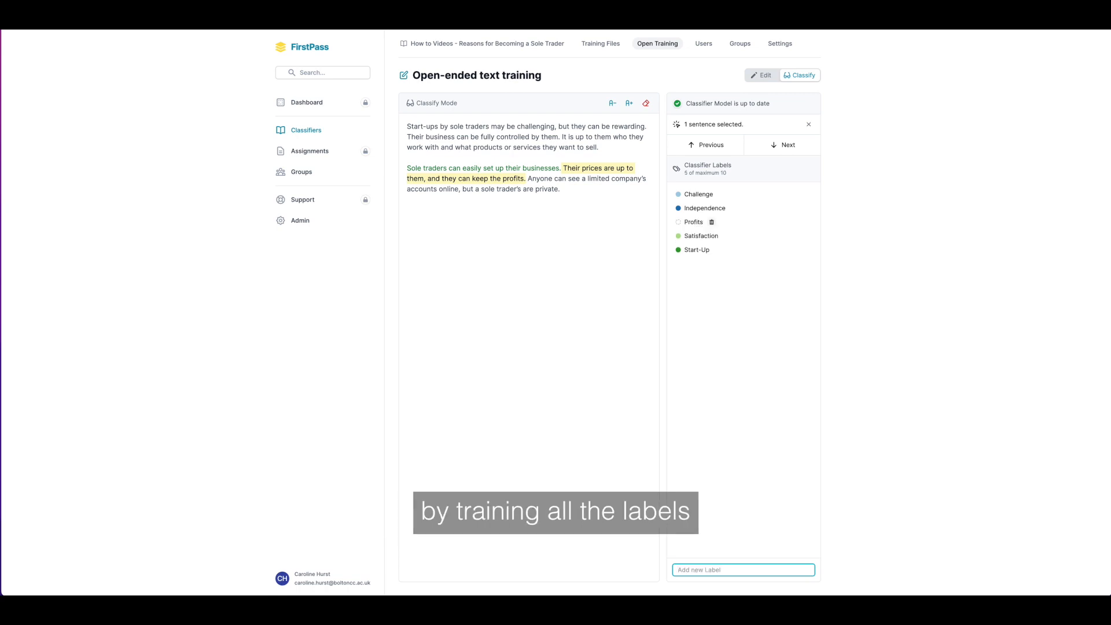
{"action": "left_click", "coordinate": [734, 210]}
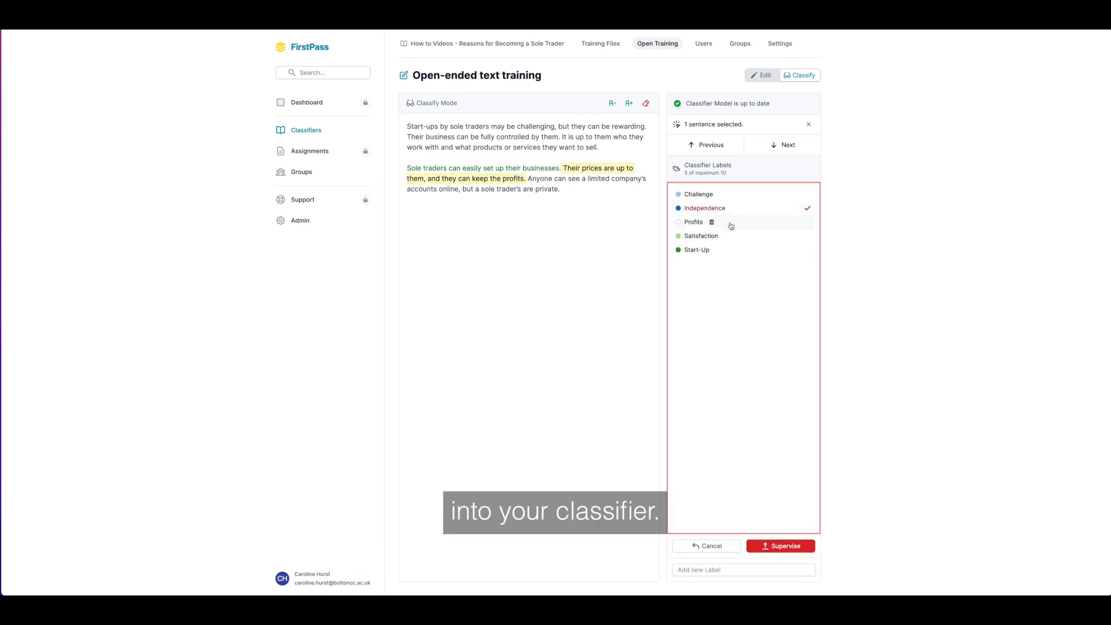
{"action": "left_click", "coordinate": [804, 547]}
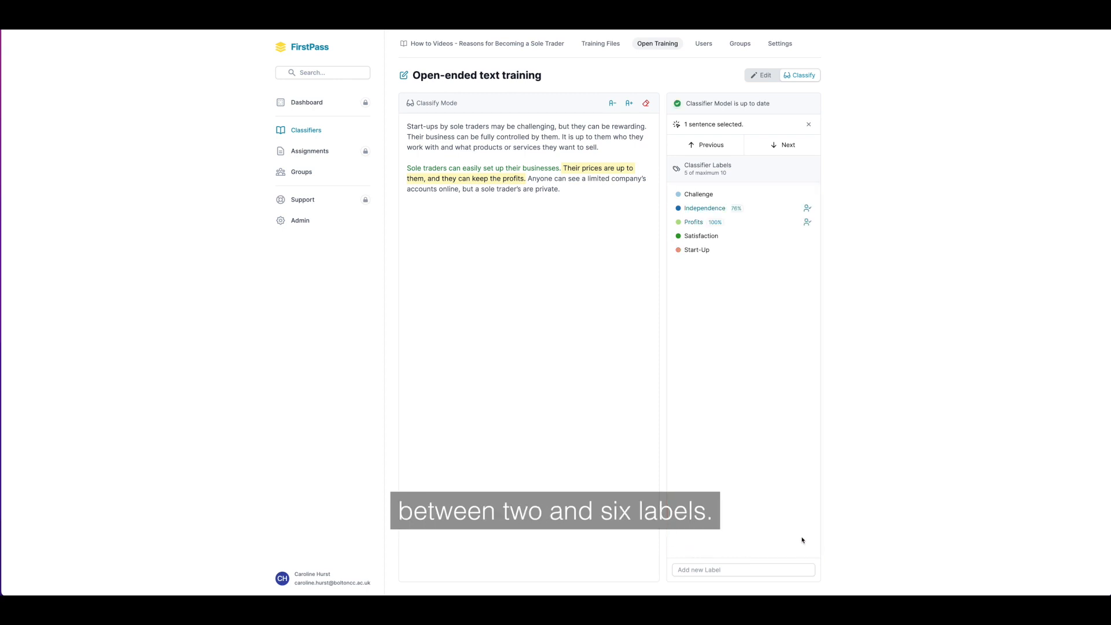
Step: Add a Privacy label, supervise the sentence "Anyone can see a limited company's accounts online..." with it, and open the training files
{"action": "left_click", "coordinate": [547, 187]}
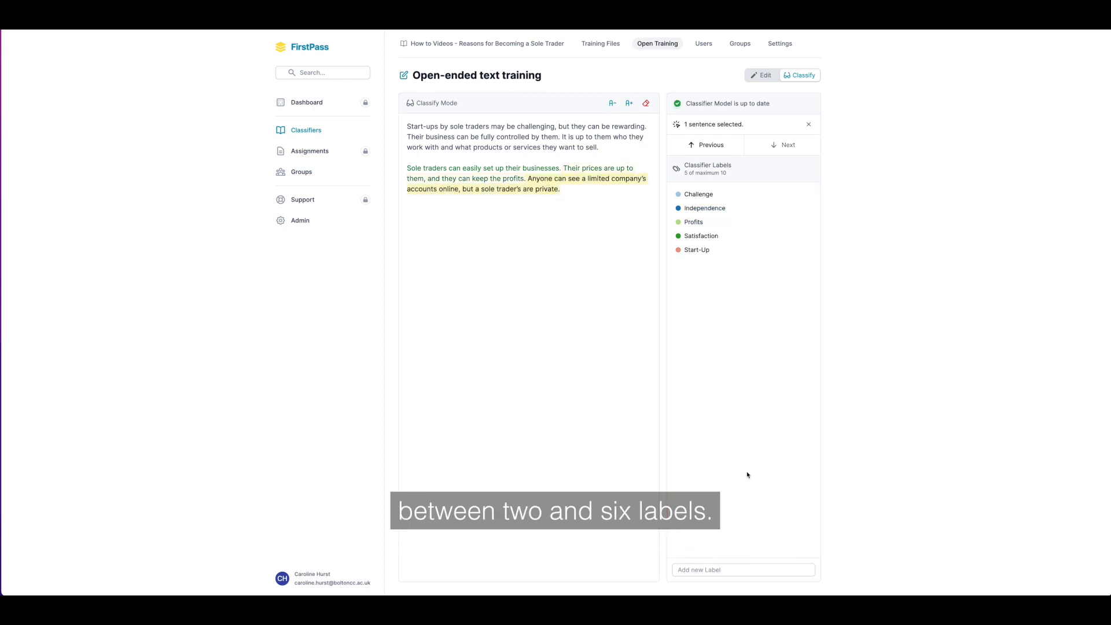
{"action": "left_click", "coordinate": [741, 571]}
{"action": "type", "text": "Privacy"}
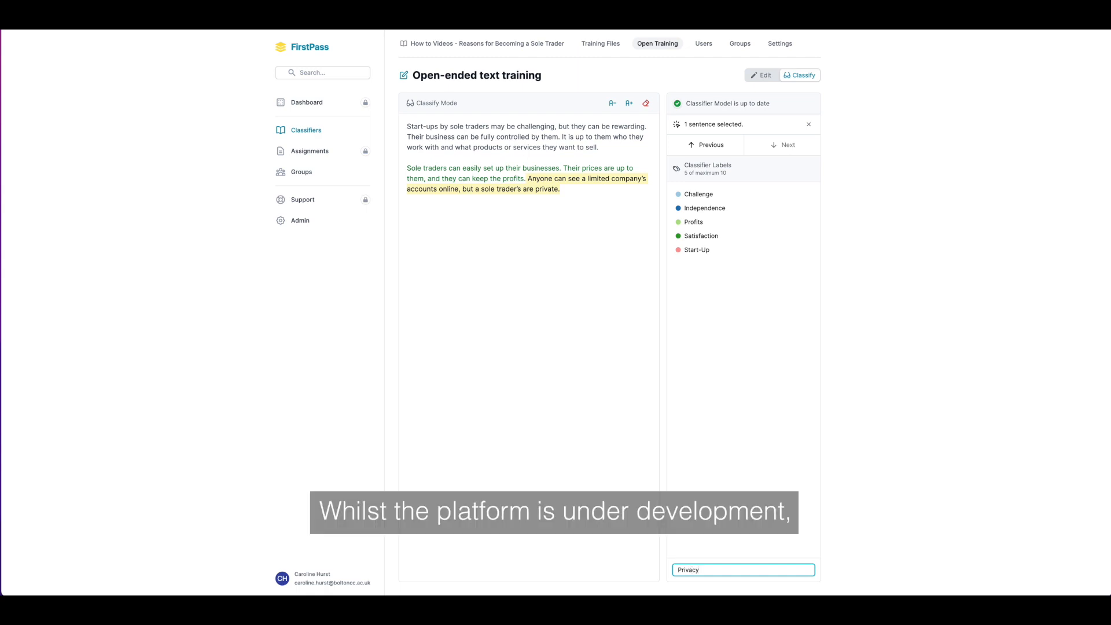
{"action": "key", "text": "Return"}
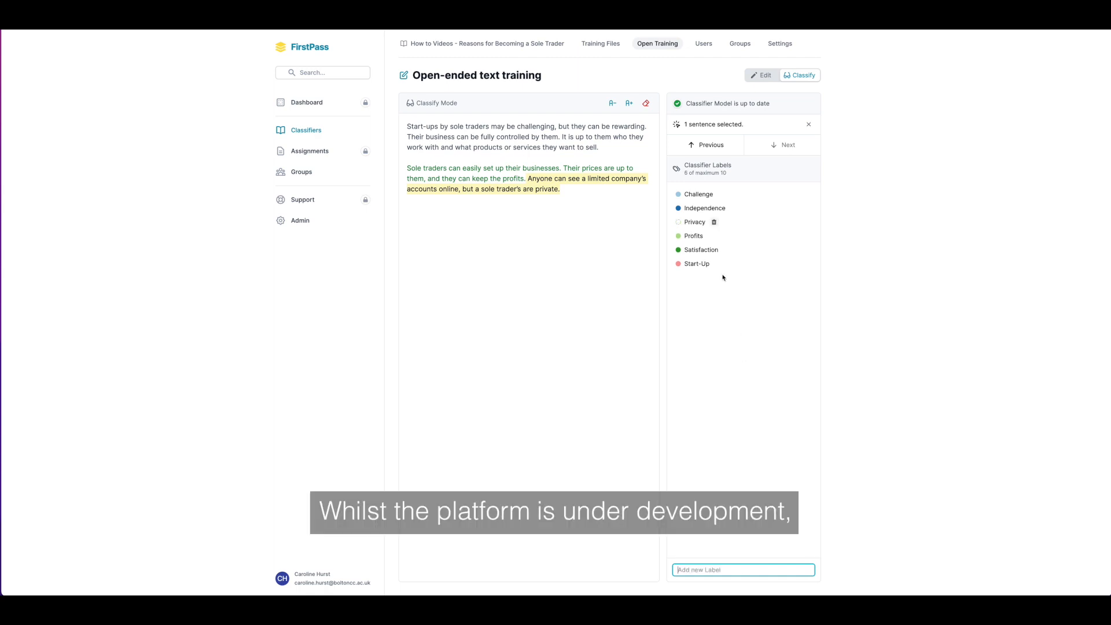
{"action": "left_click", "coordinate": [705, 224]}
{"action": "left_click", "coordinate": [807, 549]}
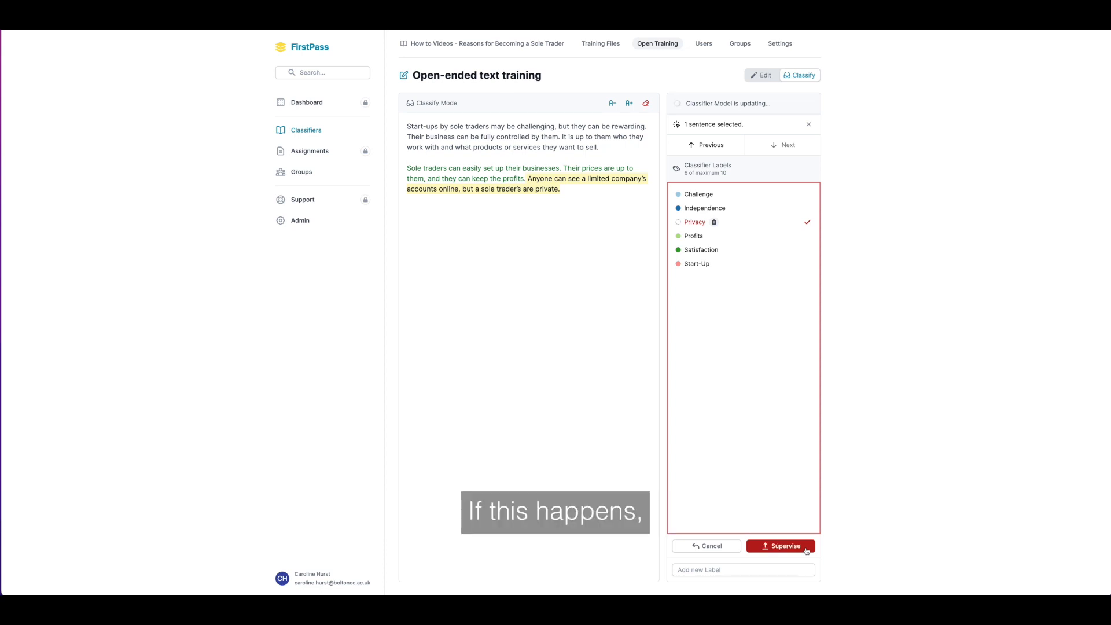
{"action": "left_click", "coordinate": [601, 44]}
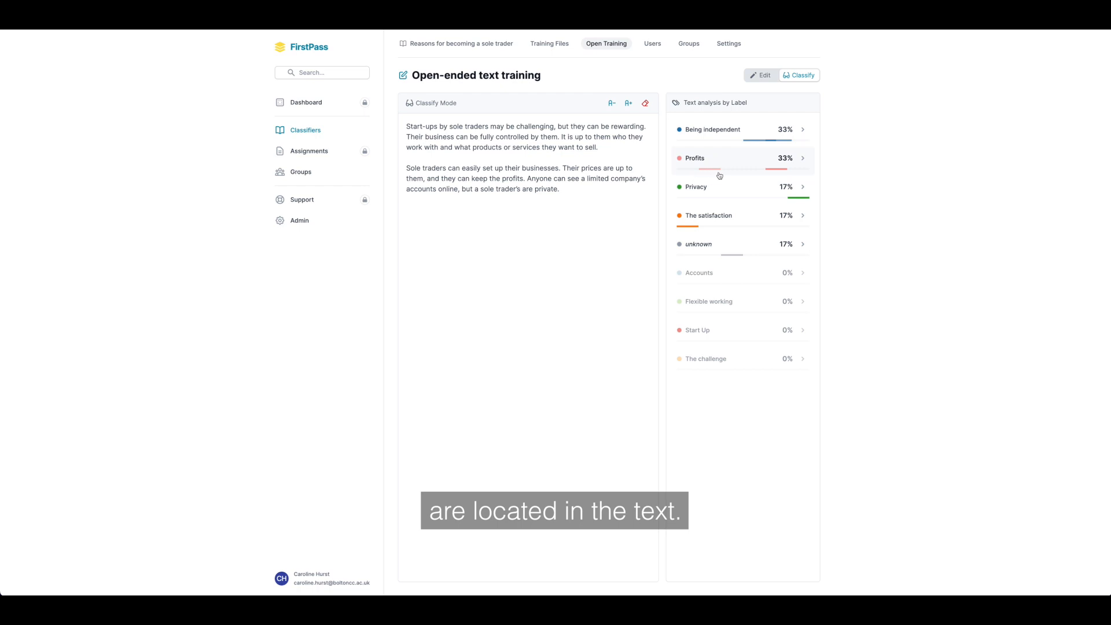
Step: Expand the text analysis of Being independent, Profits, Privacy, The satisfaction and unknown to show their sentence-by-sentence view
{"action": "left_click", "coordinate": [802, 130]}
{"action": "left_click", "coordinate": [804, 168]}
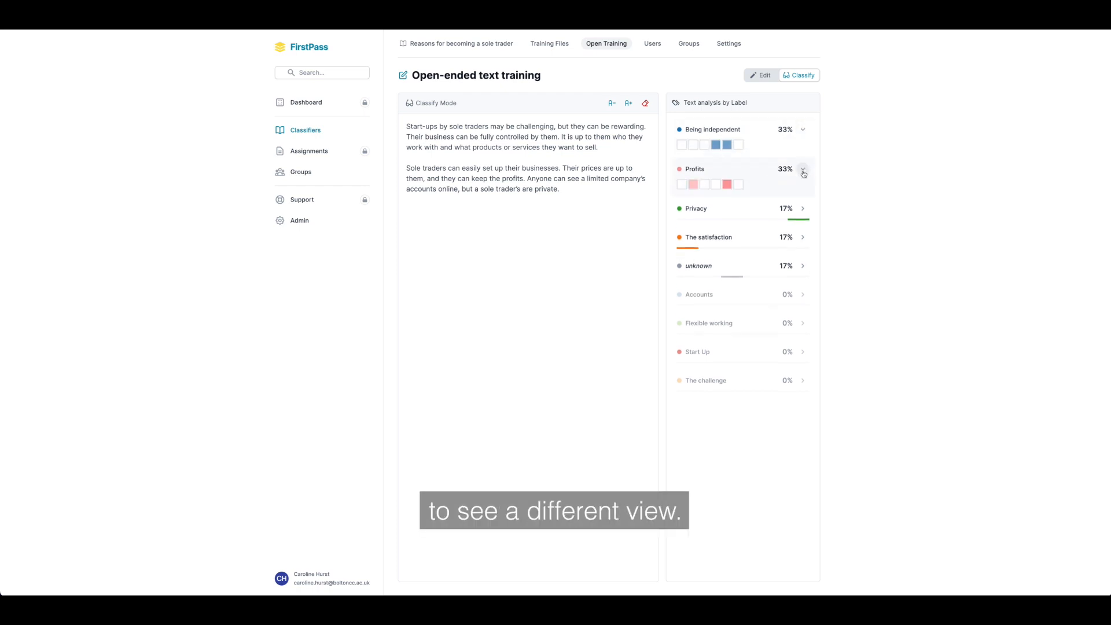
{"action": "left_click", "coordinate": [803, 210]}
{"action": "left_click", "coordinate": [804, 248]}
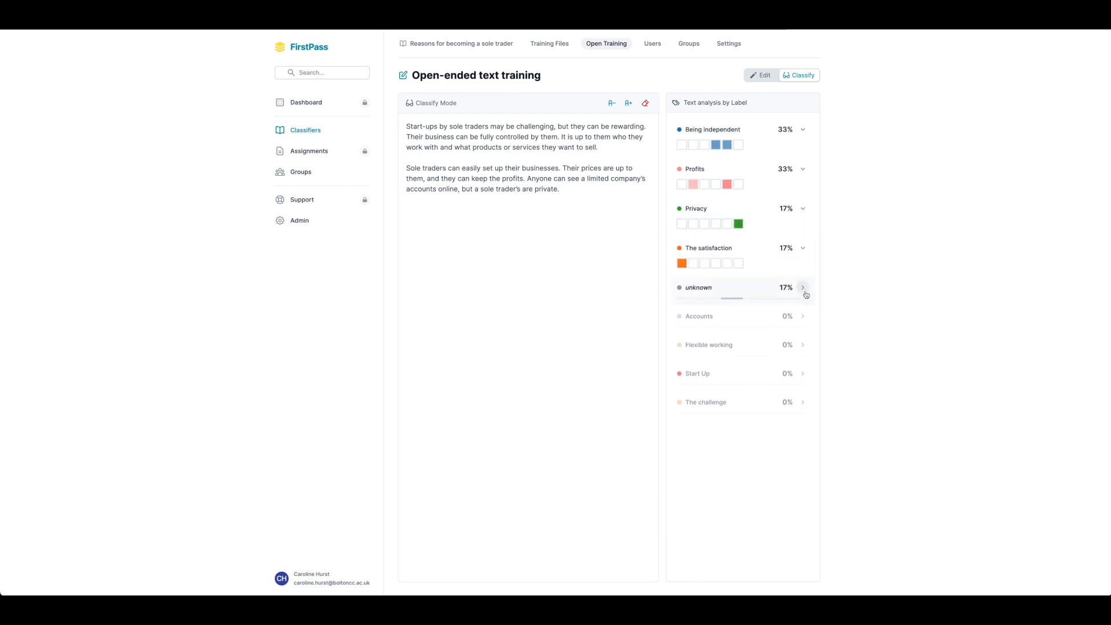
{"action": "left_click", "coordinate": [803, 289]}
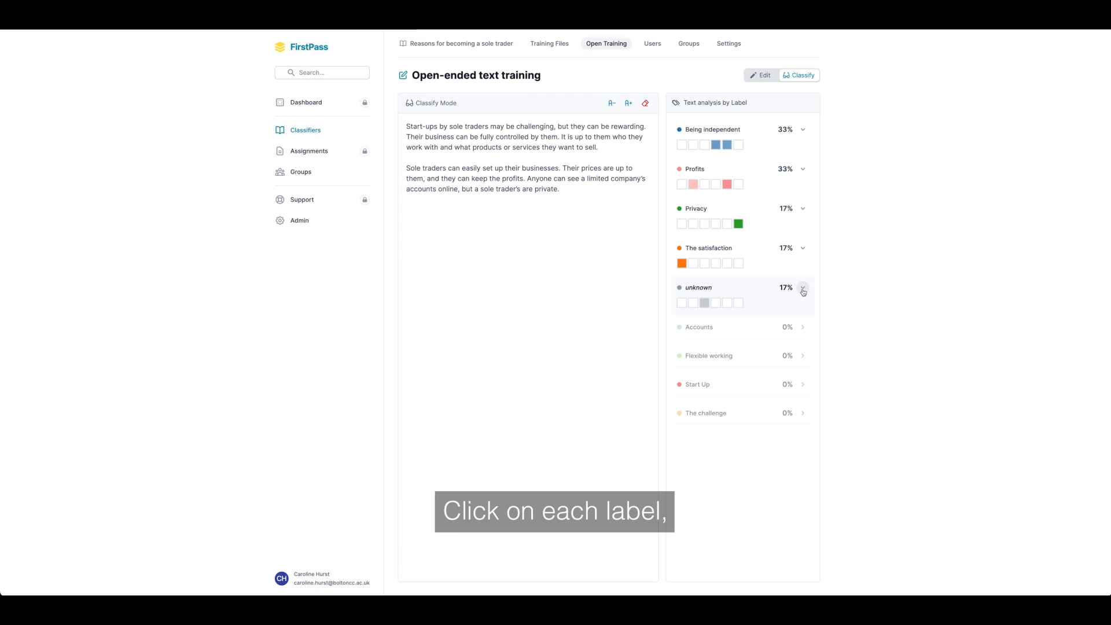
Step: Highlight the sentences matching each of the five expanded labels in turn, and select the last sentence to view its labelling options
{"action": "left_click", "coordinate": [757, 142]}
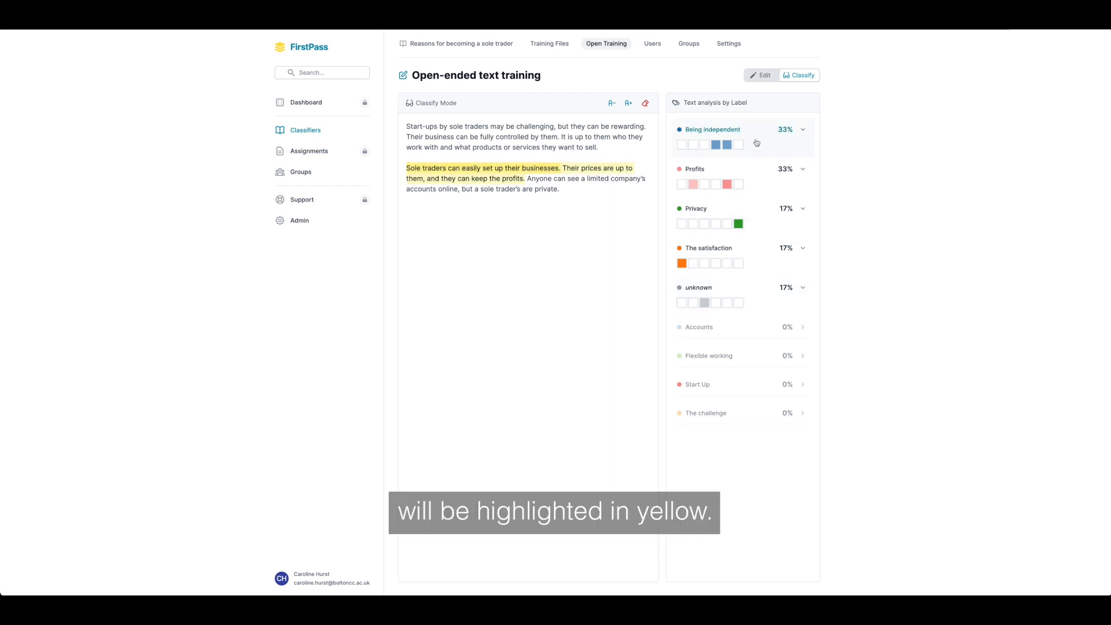
{"action": "left_click", "coordinate": [760, 182]}
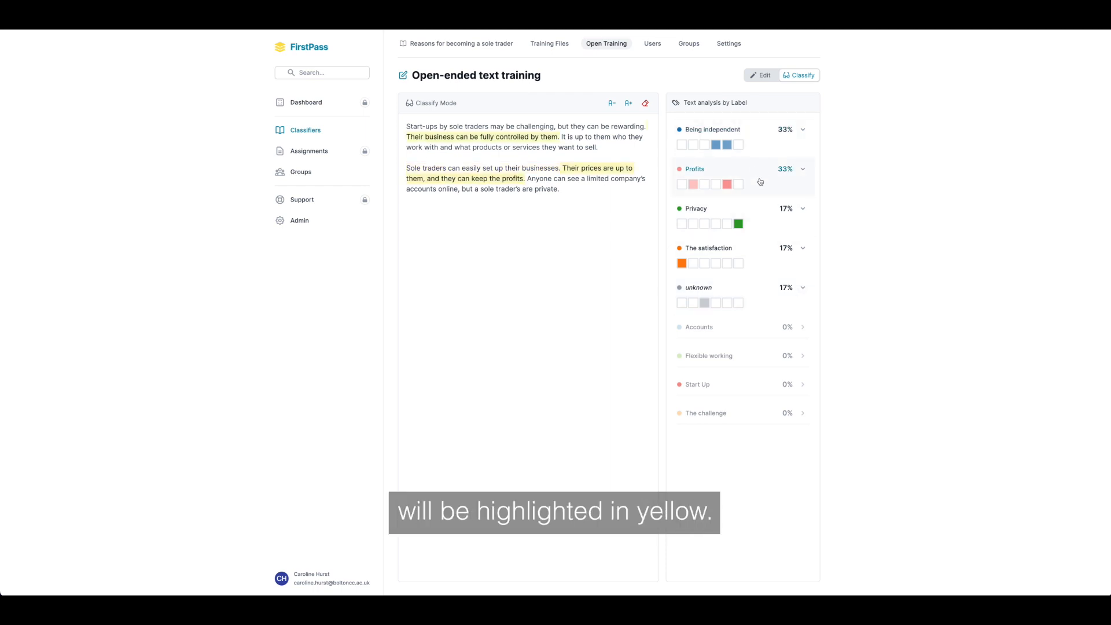
{"action": "left_click", "coordinate": [760, 219]}
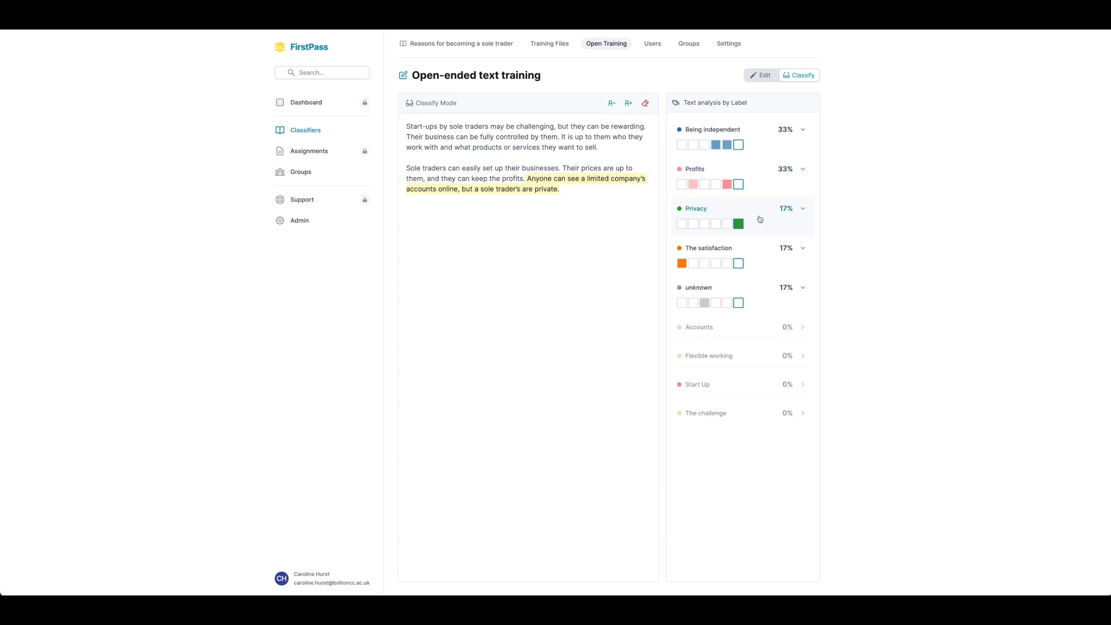
{"action": "left_click", "coordinate": [761, 261]}
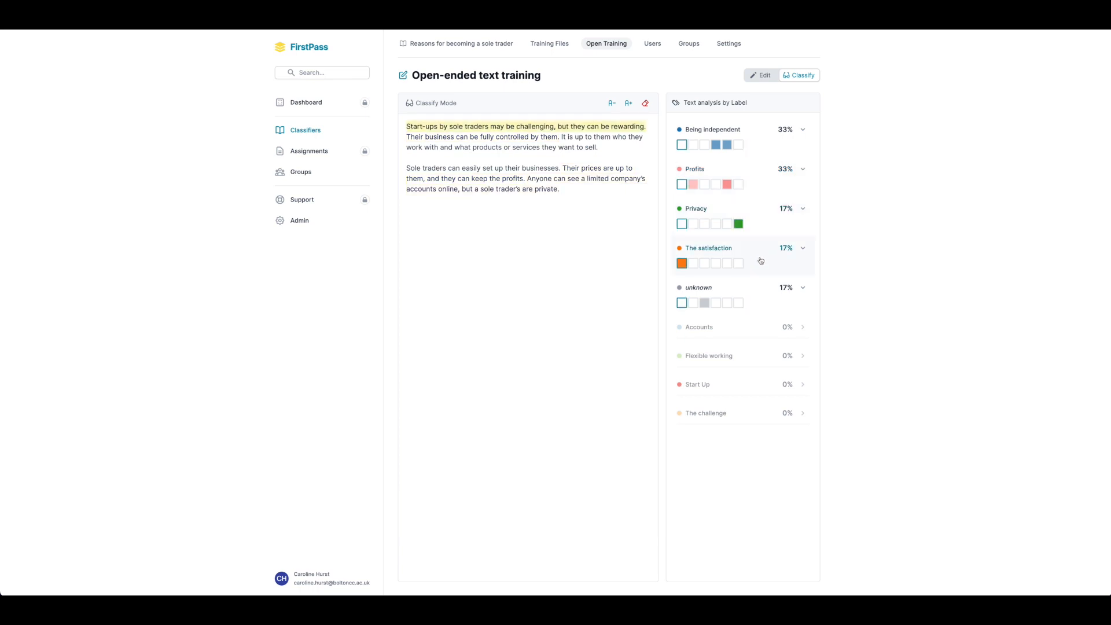
{"action": "left_click", "coordinate": [760, 298]}
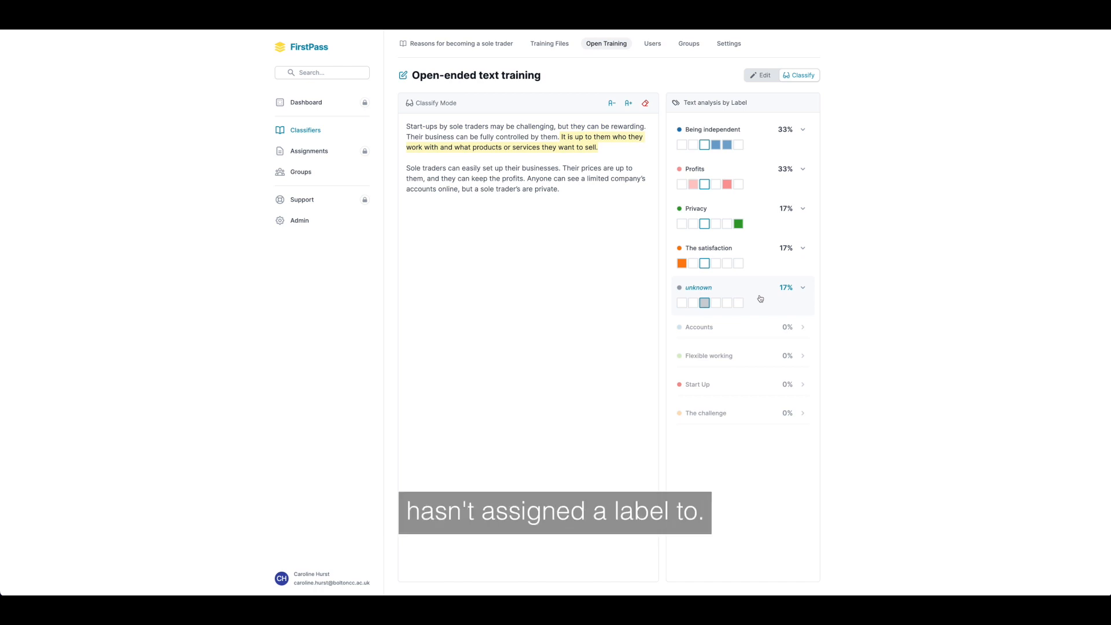
{"action": "left_click", "coordinate": [608, 180]}
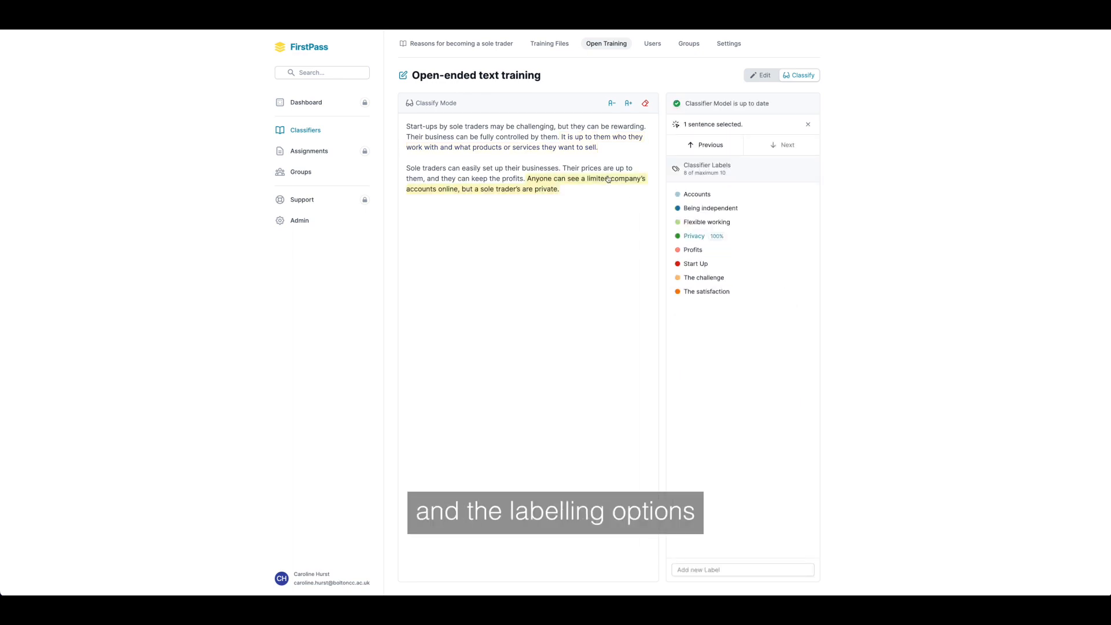